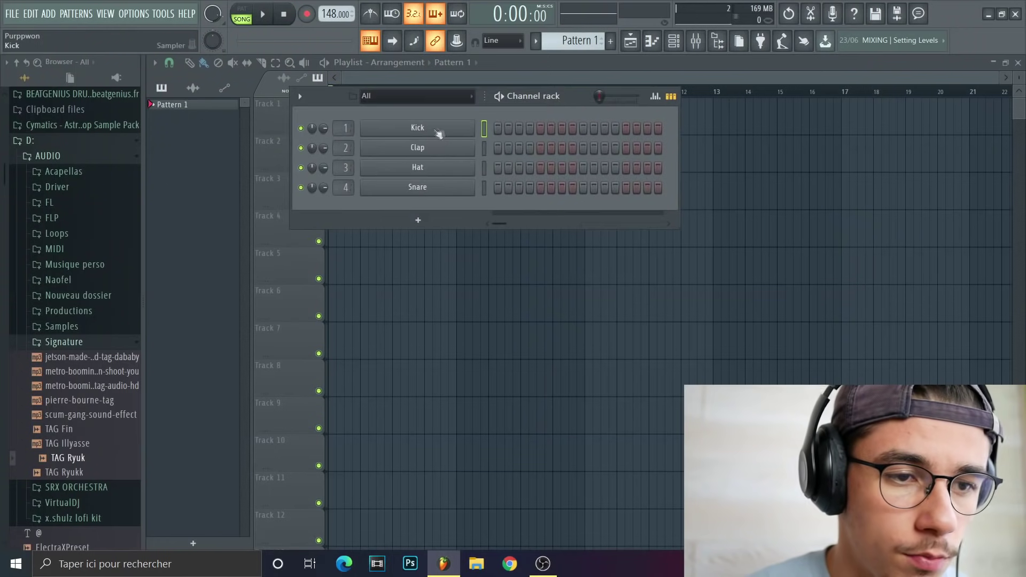
Place A5 and D5 notes at the start of bar 1 in the Omnisphere piano roll, each one bar long.
right_click(439, 133)
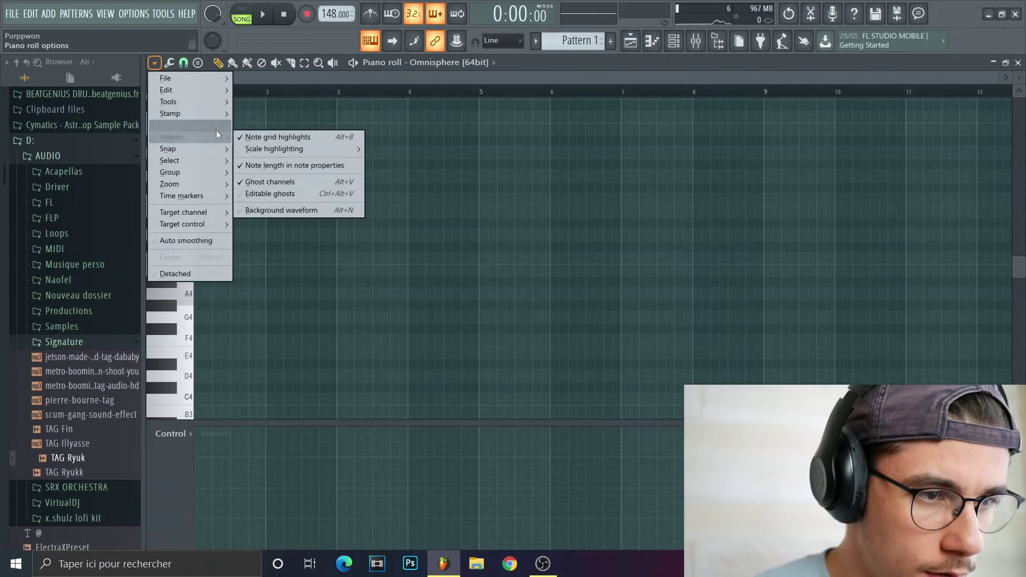
mouse_move(220, 126)
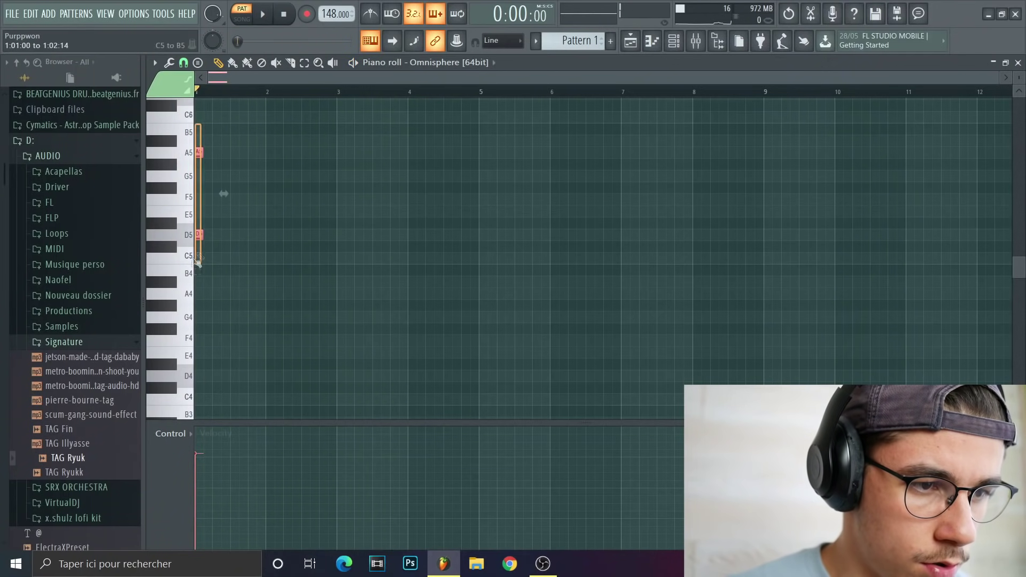
drag(200, 234, 259, 235)
key(space)
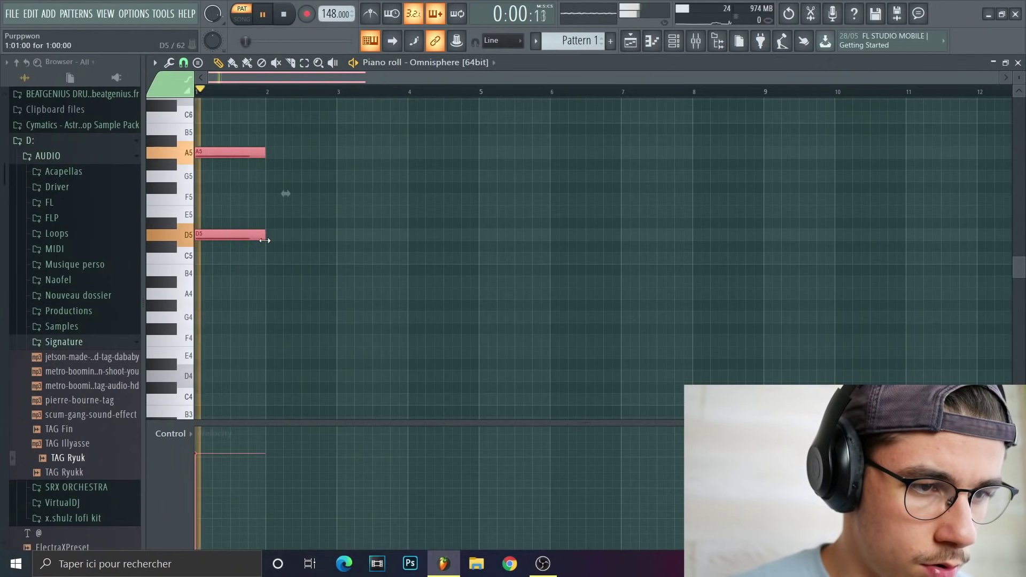
key(space)
Add an F5 note from the middle of bar 1 to bar 3 and shorten the A5 and D5 notes to just past its start.
click(230, 200)
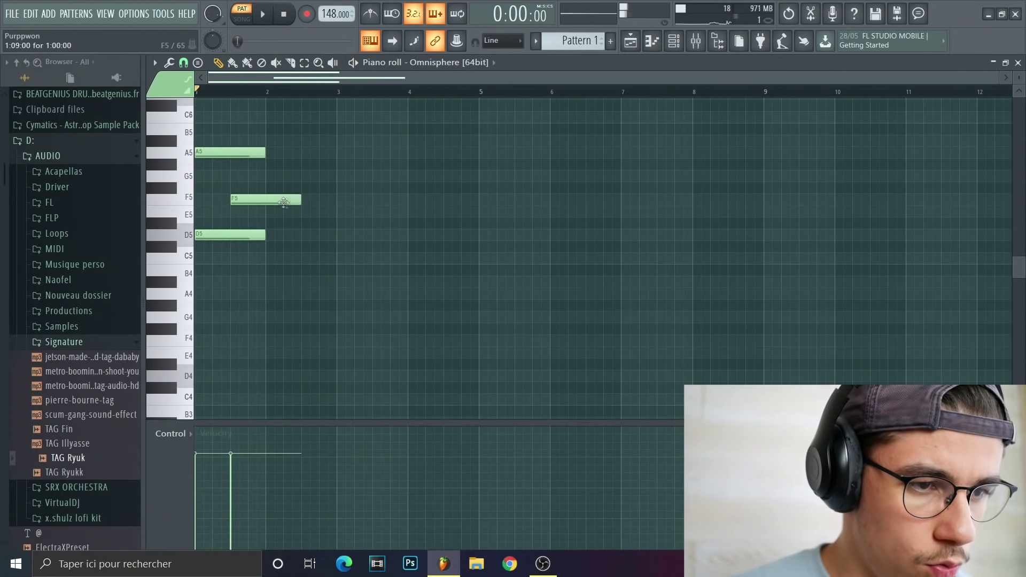
key(space)
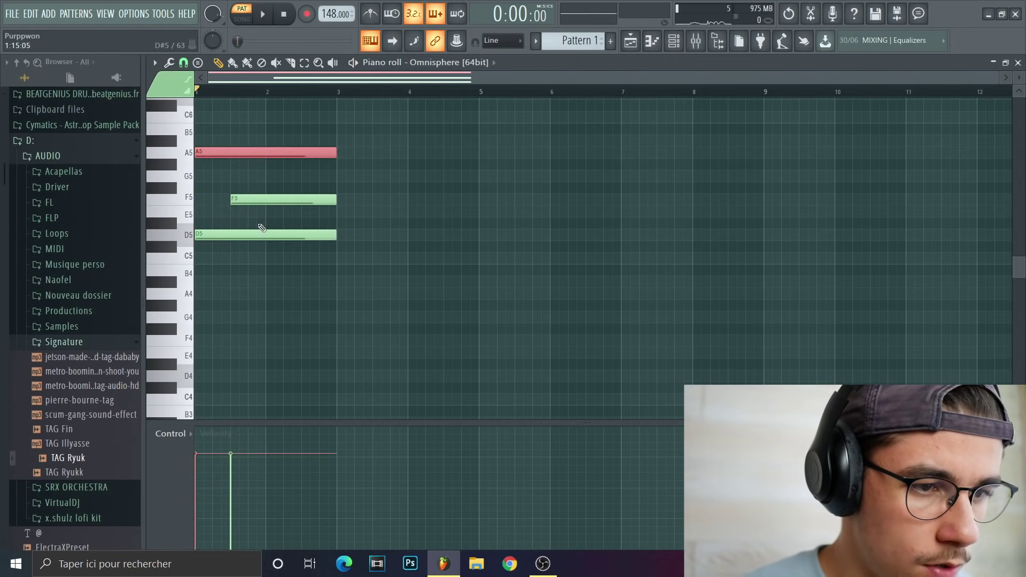
ctrl+click(261, 233)
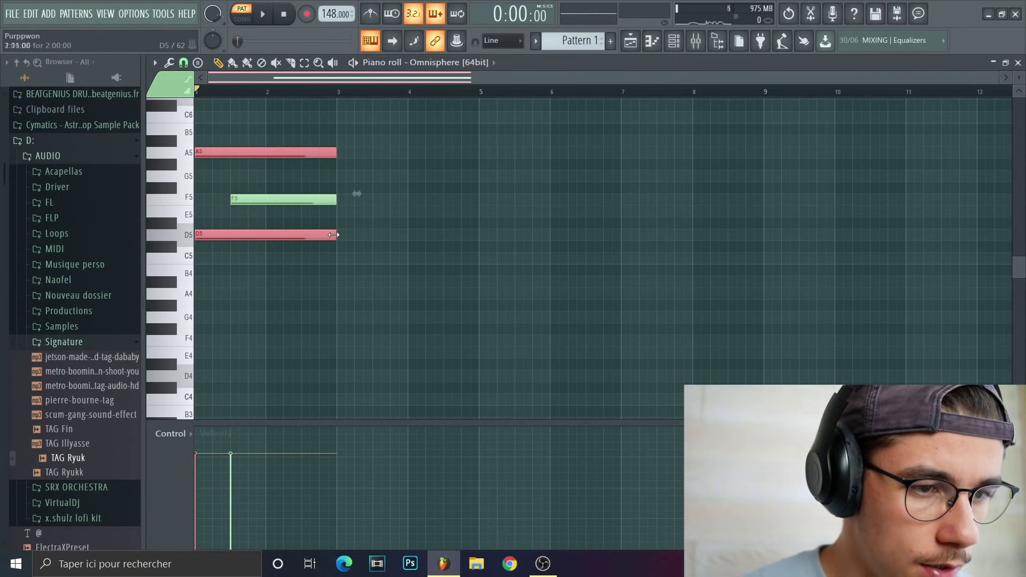
drag(334, 235, 249, 233)
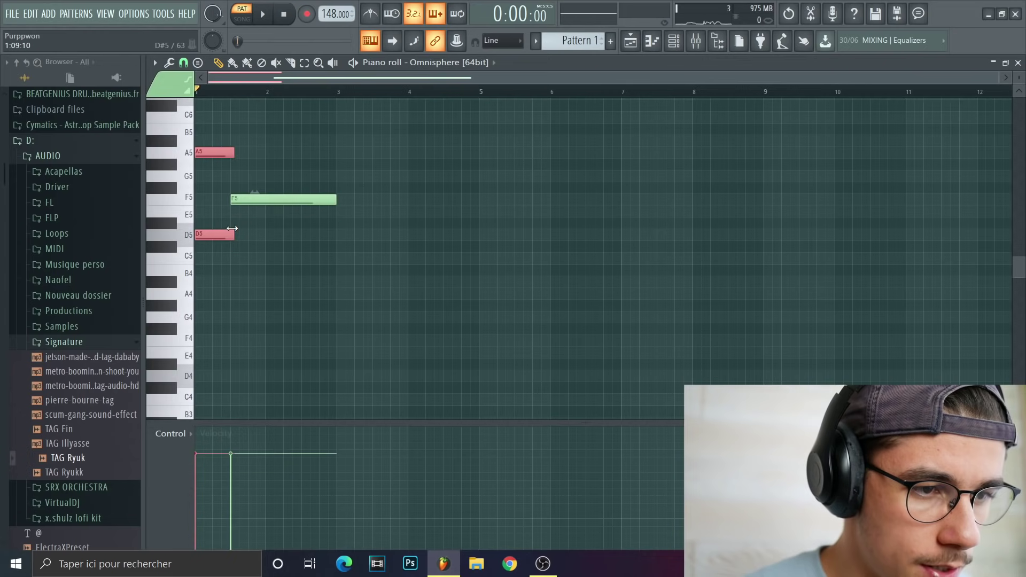
key(ctrl+d)
key(space)
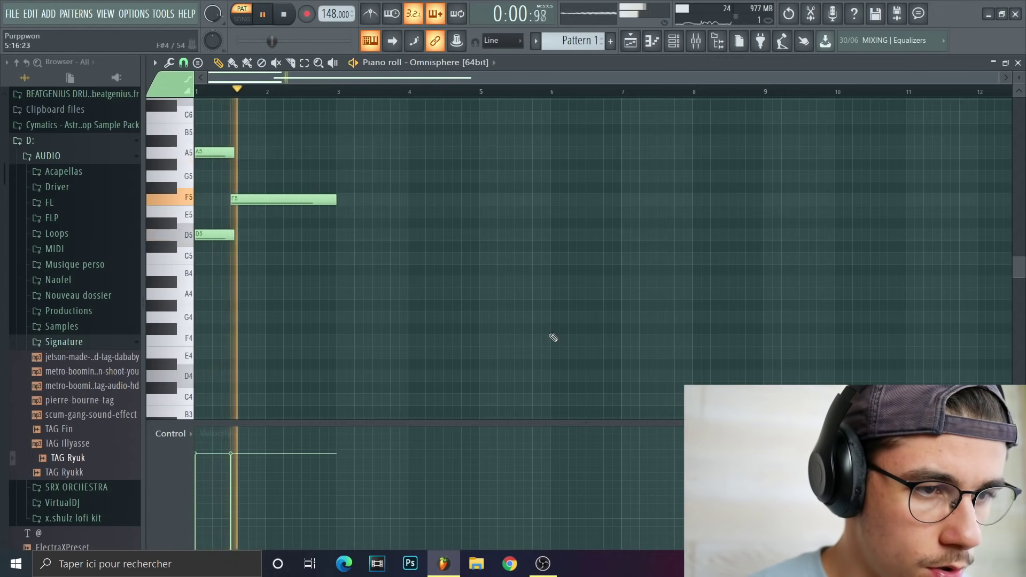
key(space)
Duplicate the two-bar note sequence three times to fill eight bars.
key(ctrl+b)
key(ctrl+b)
key(ctrl+b)
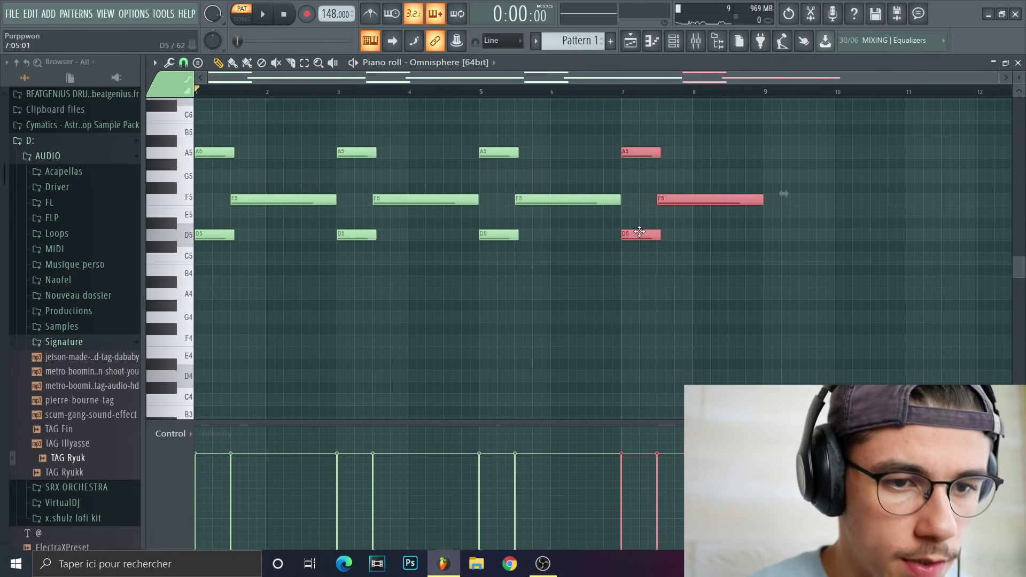
key(ctrl+d)
Add a half-bar D5 note in the second half of bar 2, leading into bar 3, and audition it.
click(322, 234)
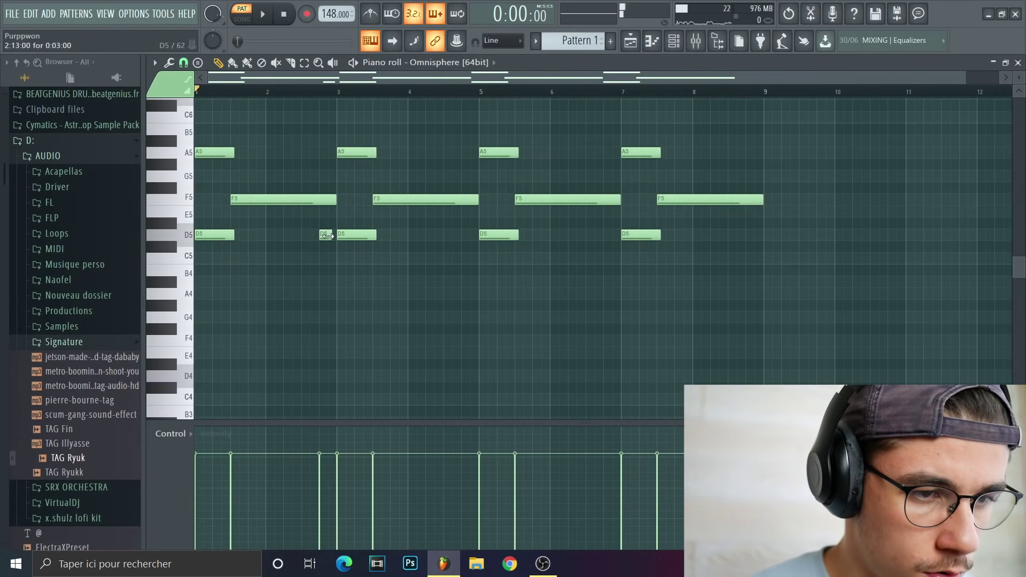
drag(328, 235, 332, 236)
key(space)
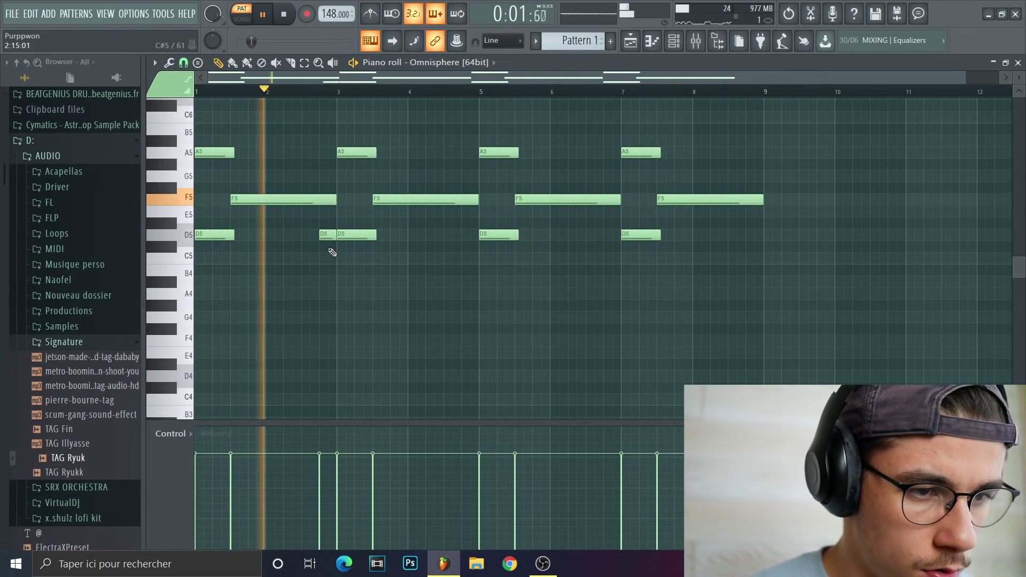
key(space)
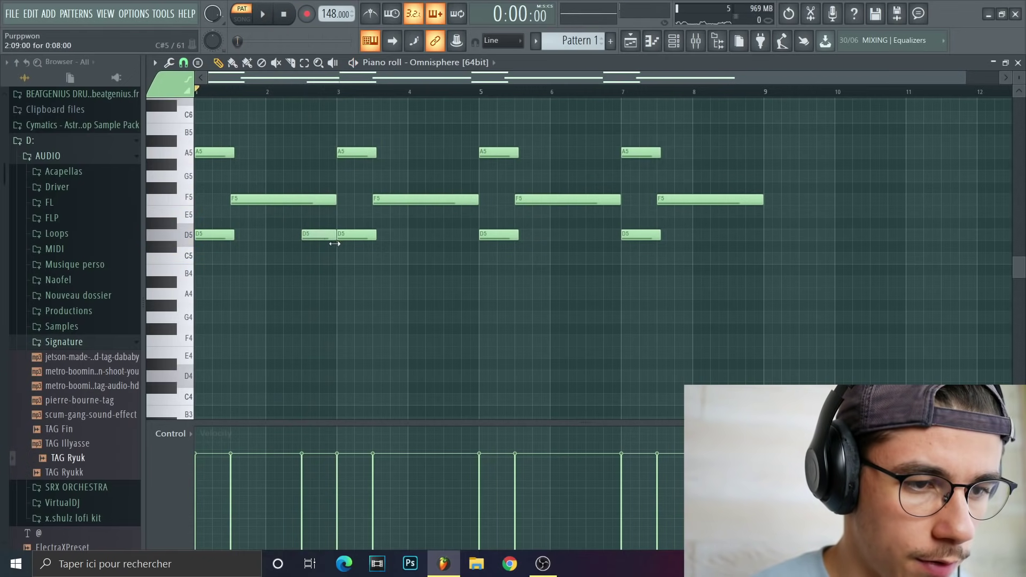
key(space)
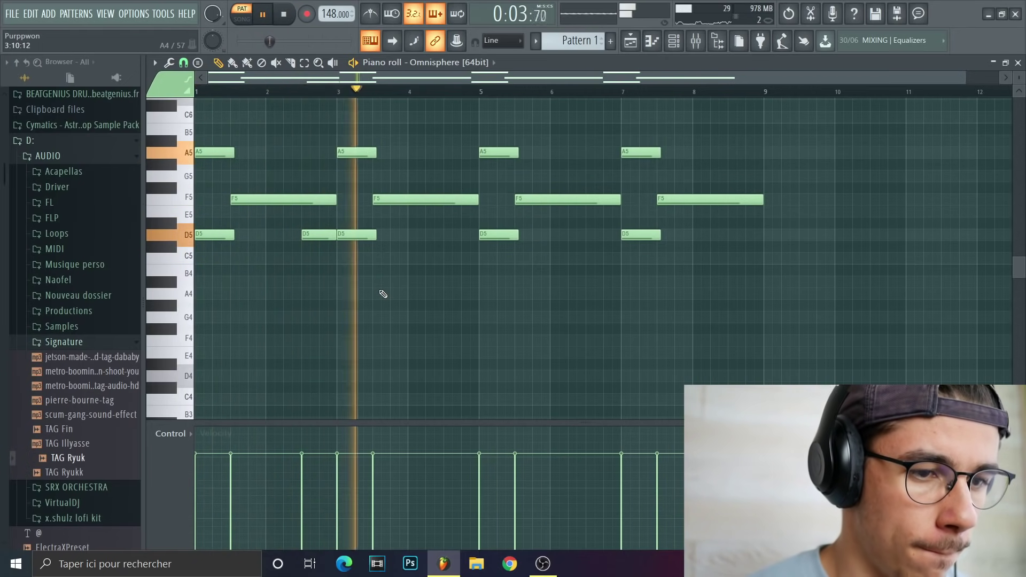
key(space)
Place matching half-bar D5 notes at the ends of bars 4, 6 and 8.
click(323, 235)
drag(322, 235, 460, 235)
drag(459, 235, 463, 235)
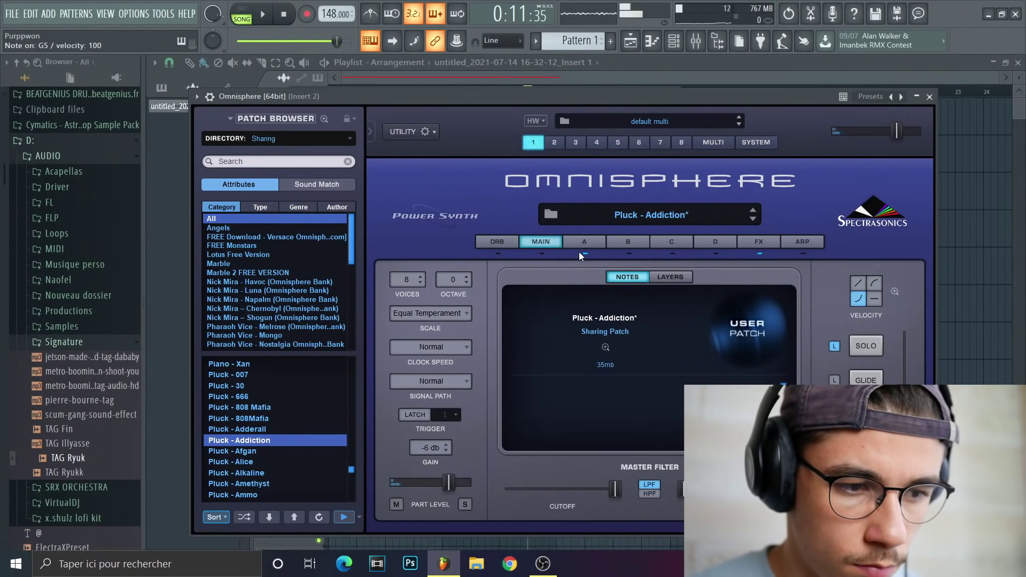
Copy the whole eight-bar note sequence from the Sampler channel into the Omnisphere channel's piano roll.
key(F7)
click(442, 63)
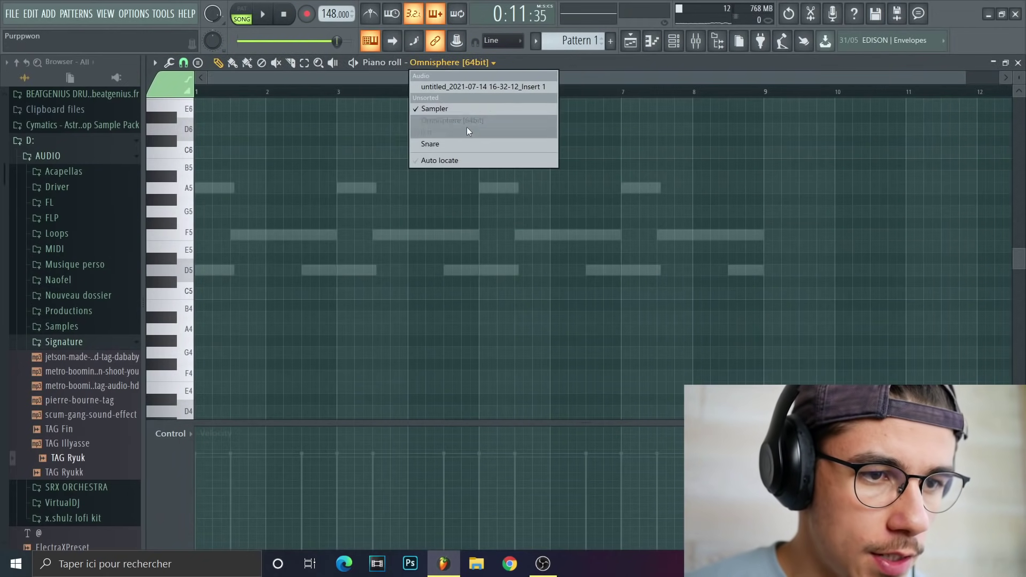
click(466, 109)
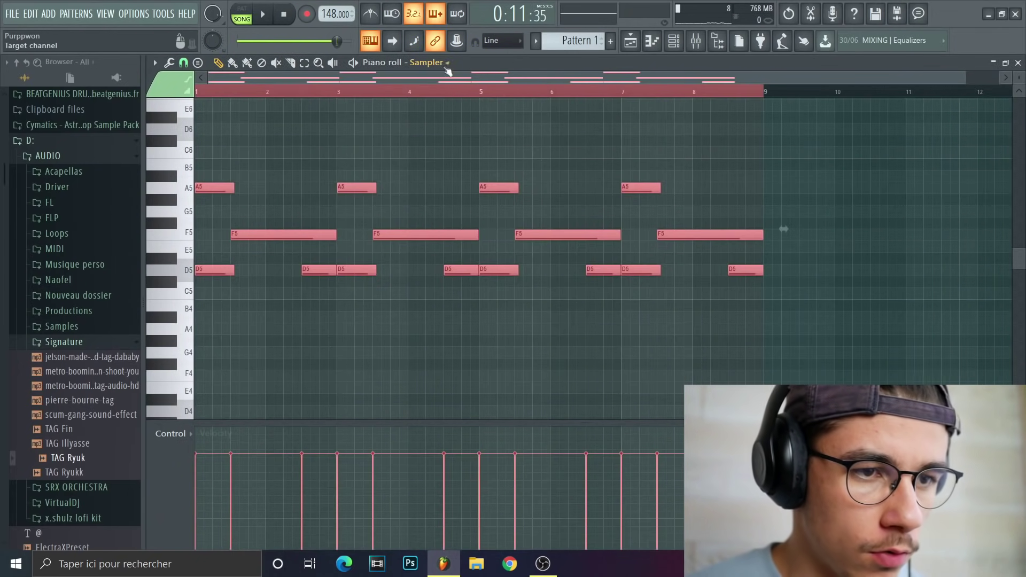
click(447, 64)
click(454, 128)
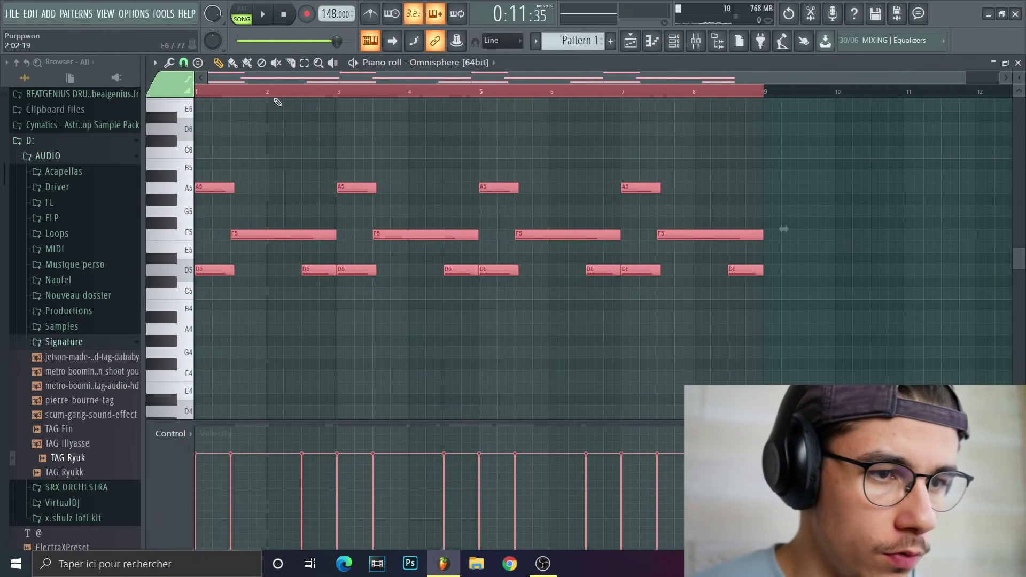
key(ctrl+d)
scroll(230, 272, up, 3)
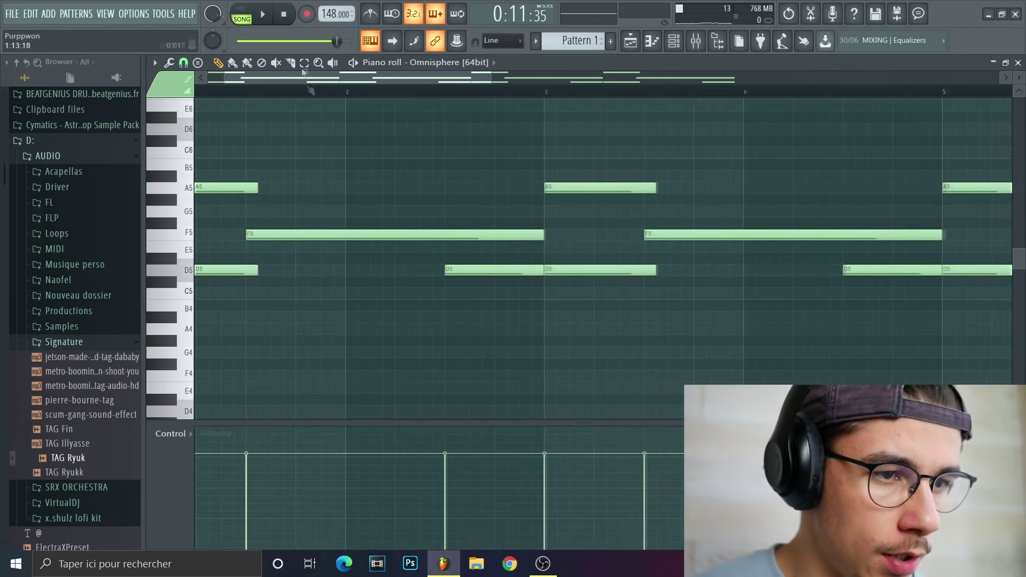
Add one-beat E5 notes before the long F5 notes in bars 1 and 3, and F5 notes on the last beat of bars 2 and 4.
key(space)
mouse_move(229, 234)
mouse_down()
mouse_move(230, 247)
mouse_move(254, 258)
mouse_up()
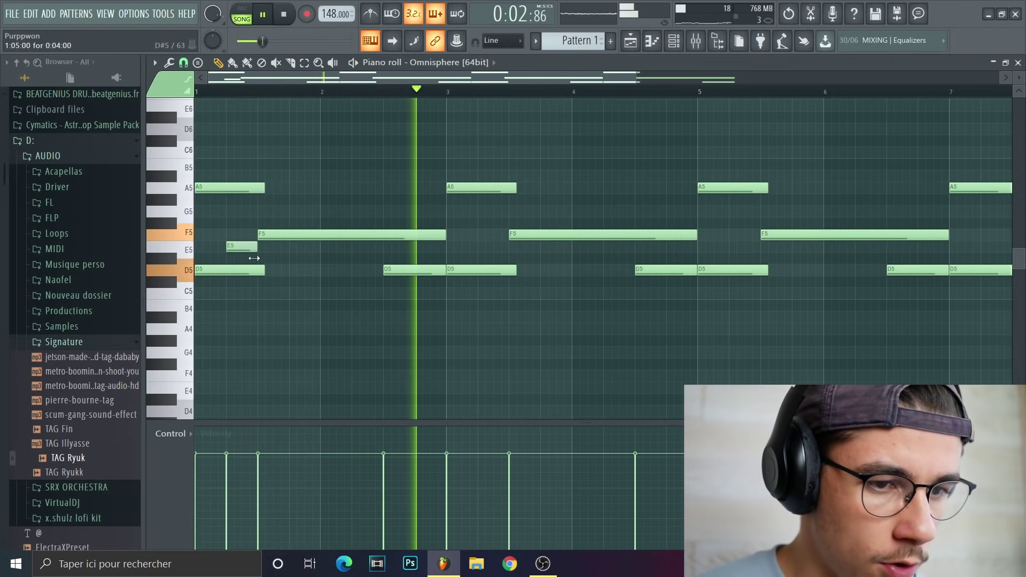
key(space)
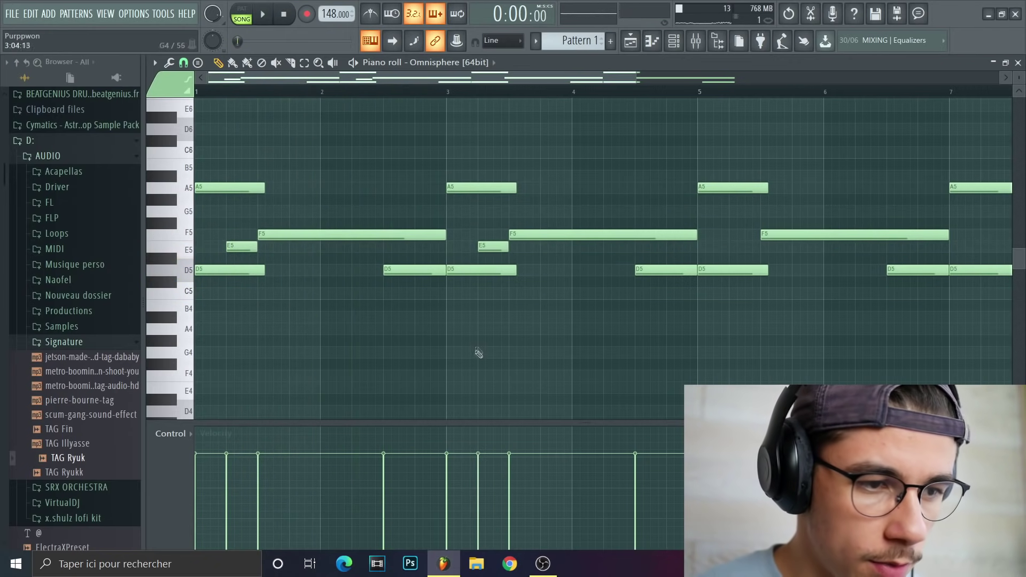
key(space)
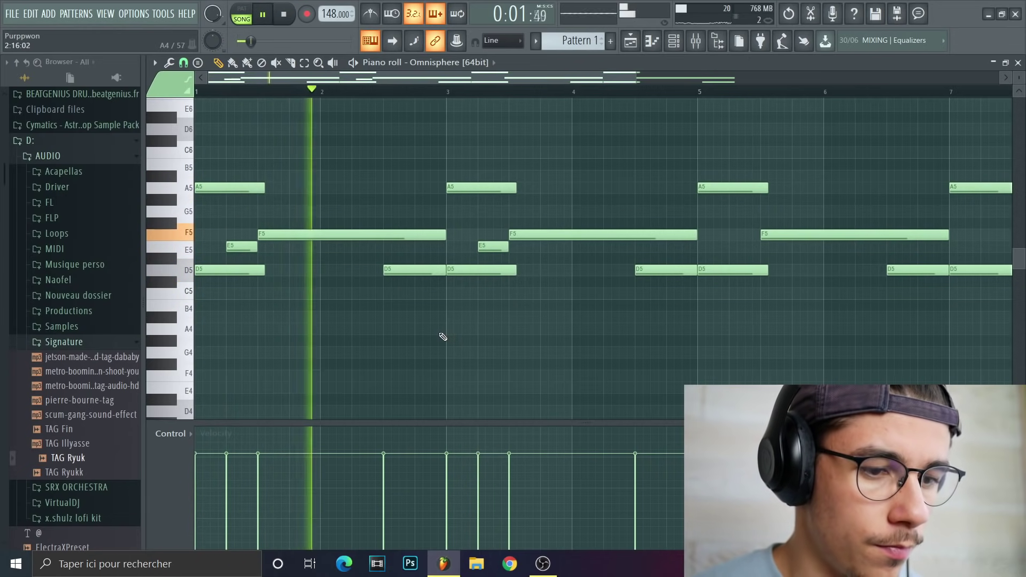
key(space)
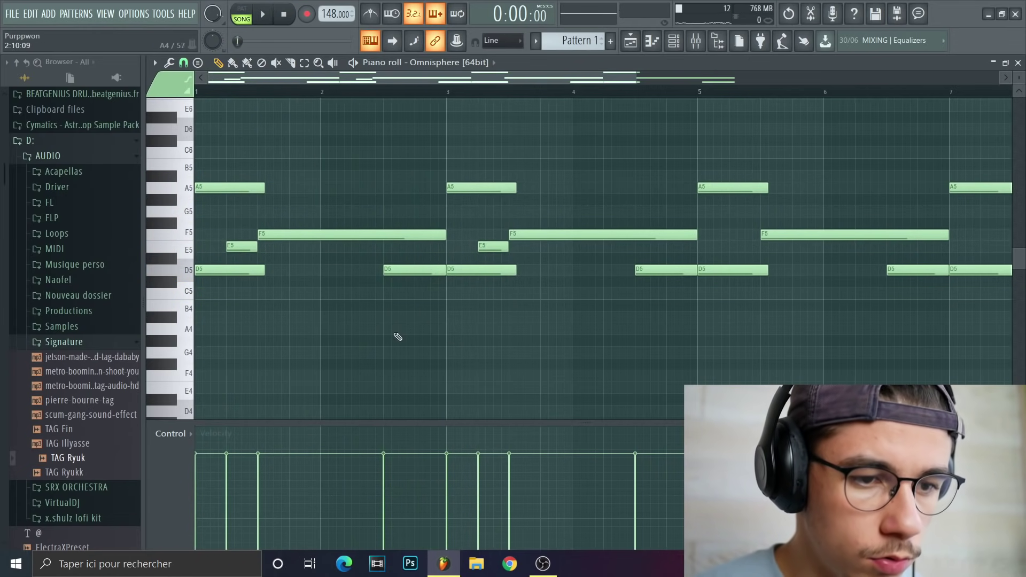
drag(397, 274, 433, 233)
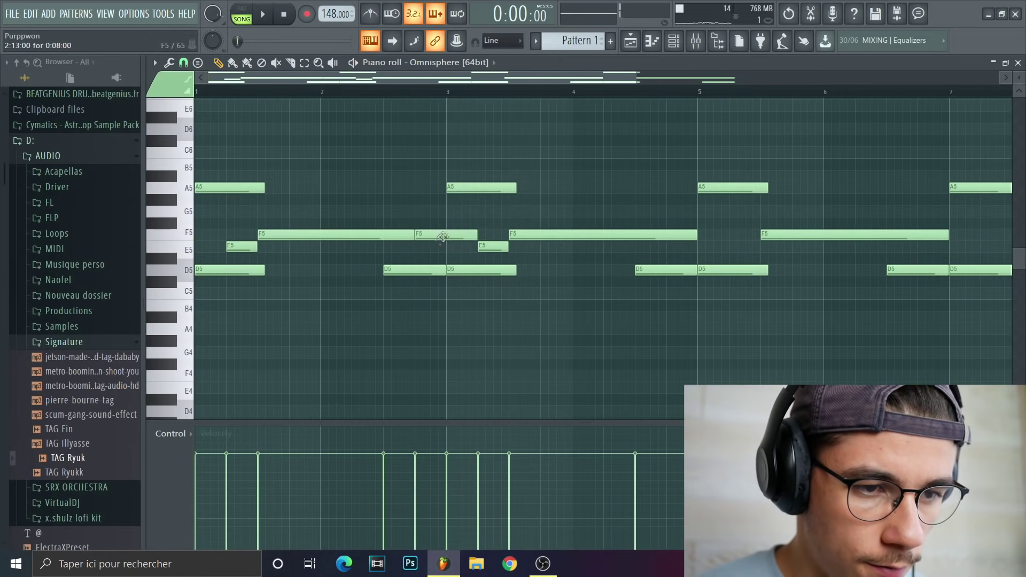
key(space)
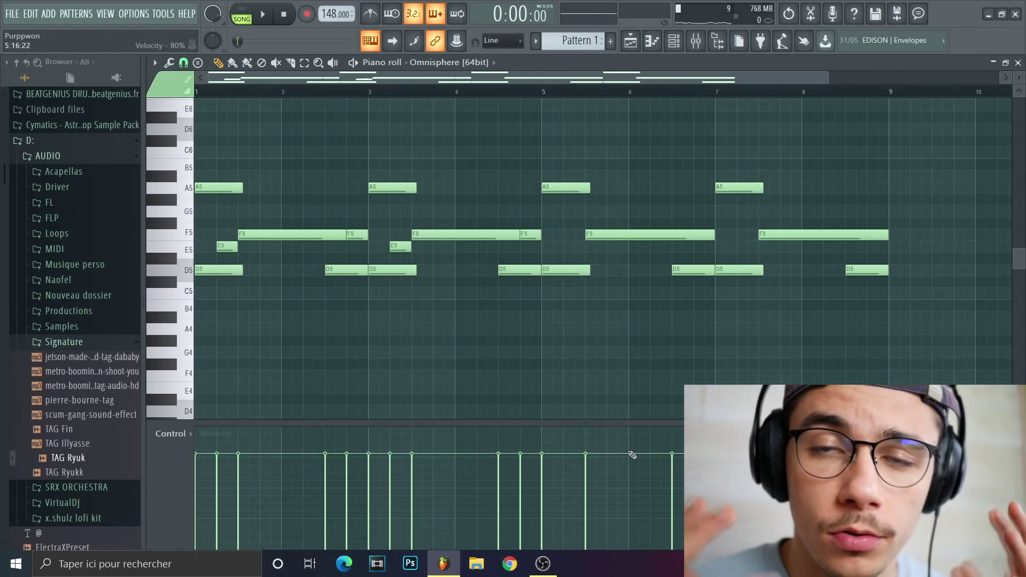
Highlight the notes of bars 1 to 4 and those of bars 5 to 8 to compare the two halves.
drag(546, 93, 161, 131)
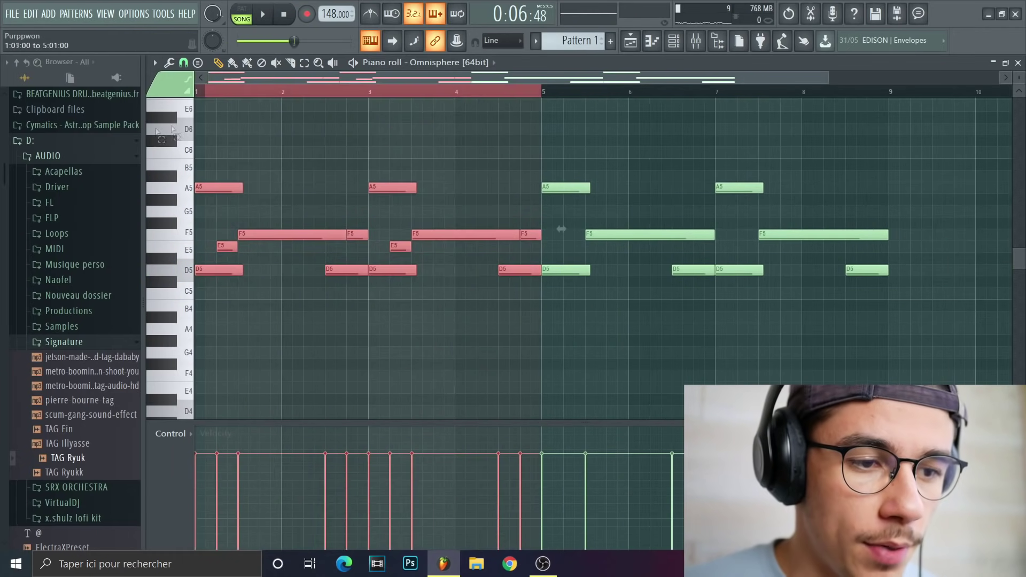
drag(543, 92, 865, 109)
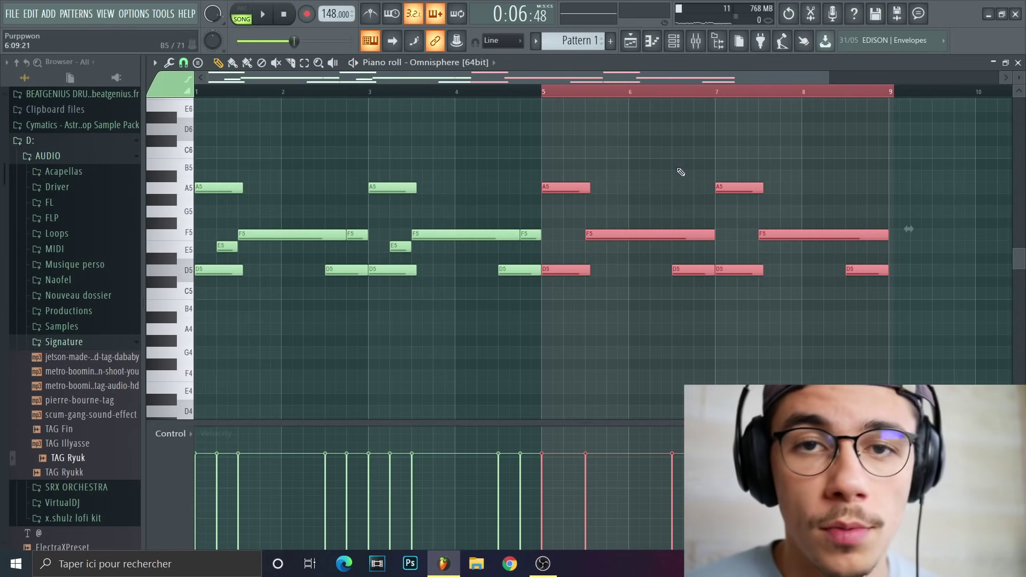
Add a descending run of short F6, E6 and D6 notes one beat apart, from the middle of bar 5 to bar 6.
click(554, 218)
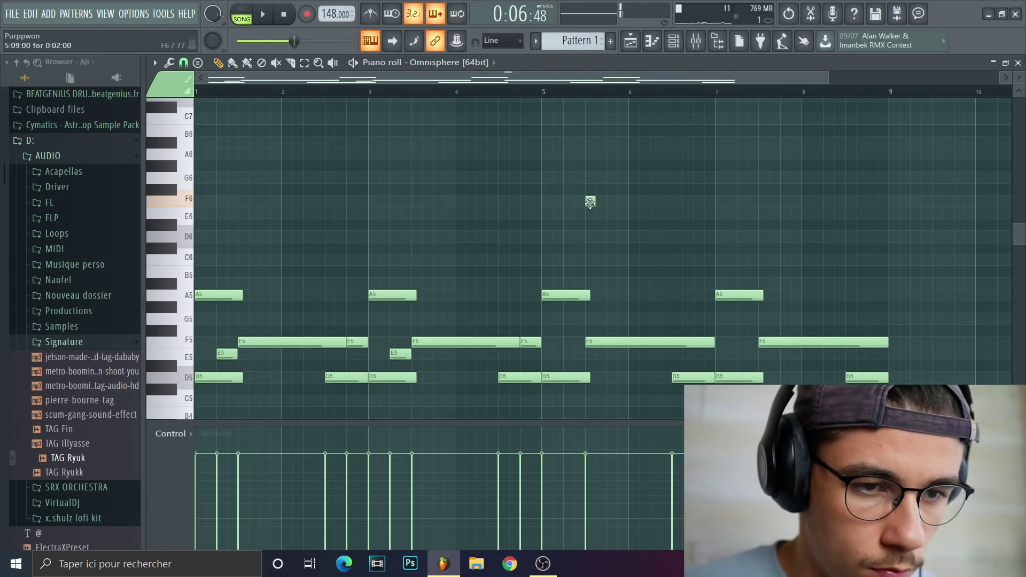
click(590, 201)
key(space)
key(space)
click(604, 213)
drag(634, 261, 633, 237)
key(space)
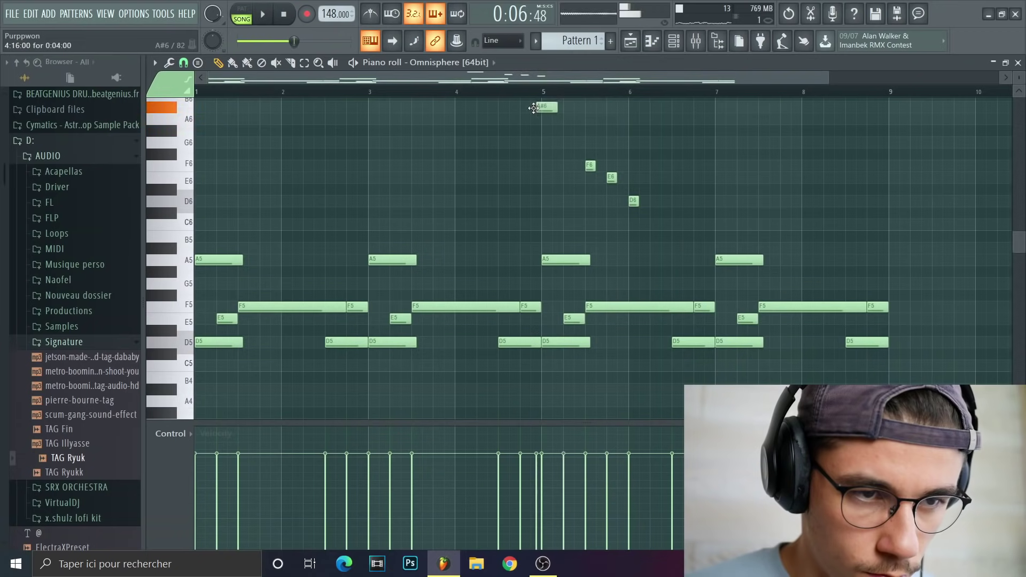
Place a one-beat A6 note at the start of bar 5 and play the melody back.
drag(551, 106, 550, 119)
key(space)
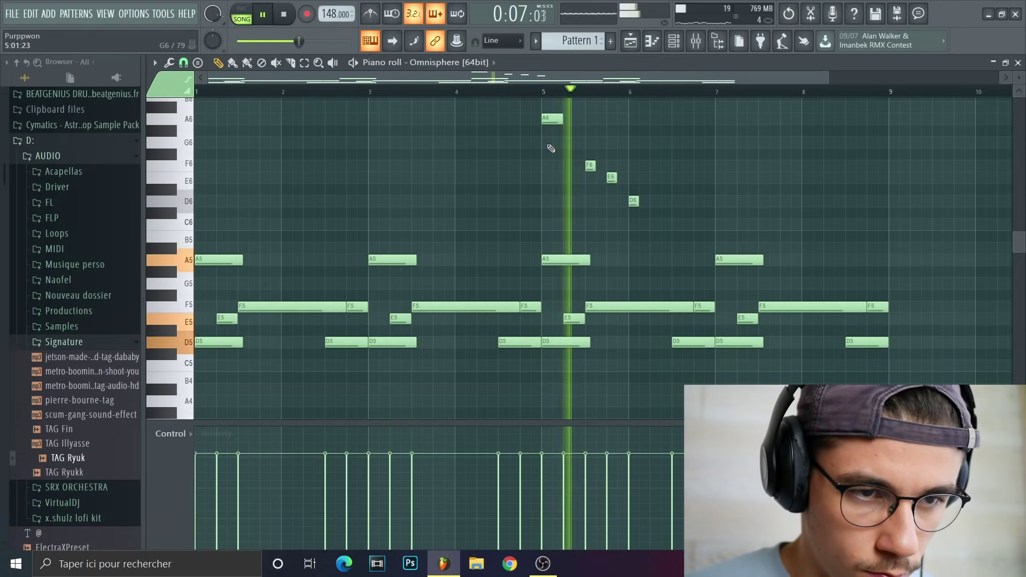
key(space)
key(space)
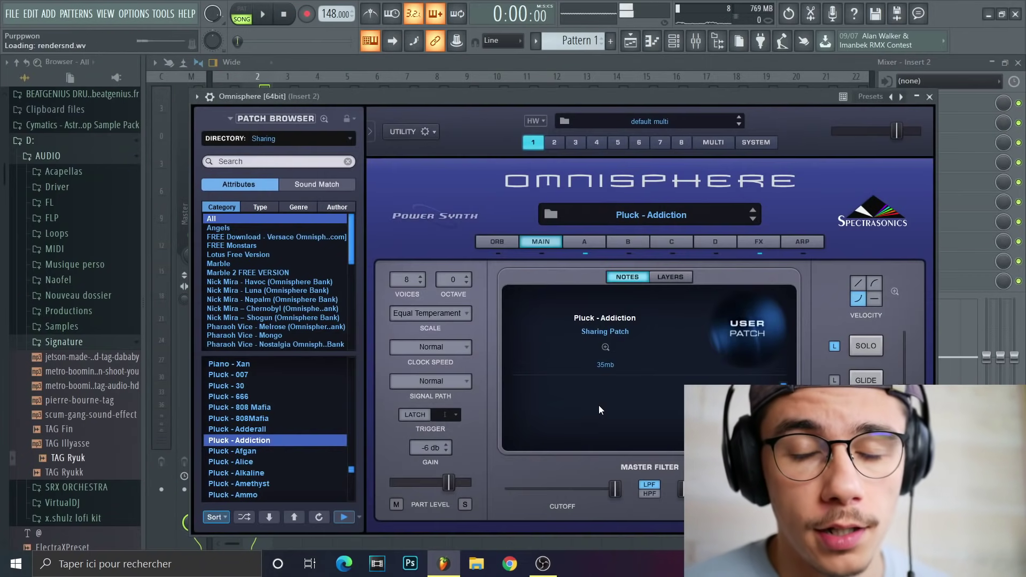
Rename the Pluck #2 audio clip on Track 3 as Pluck +.
click(646, 42)
right_click(448, 178)
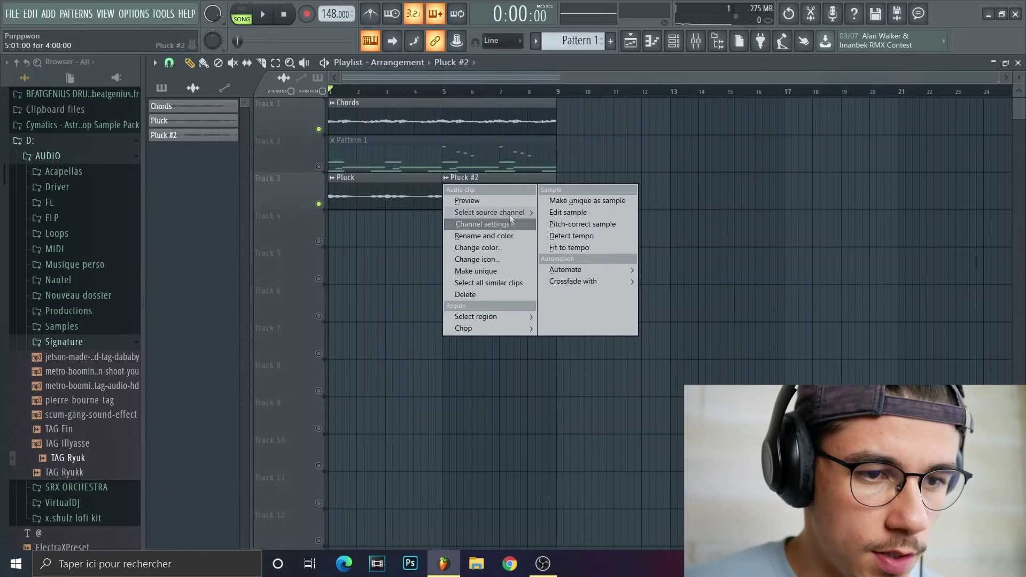
mouse_move(505, 216)
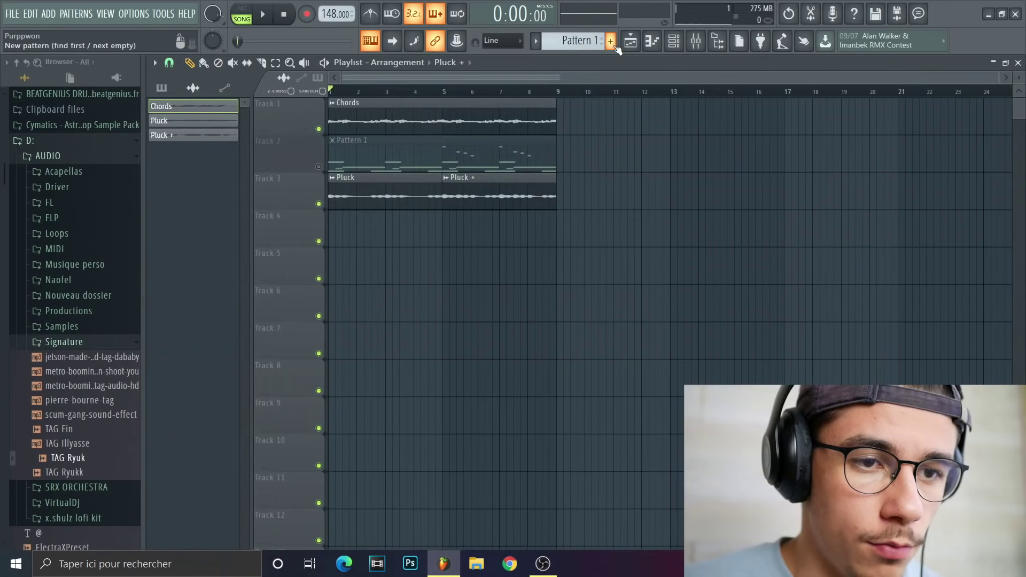
Create a new pattern named DRUMS and place it on Track 4 from bar 1 to bar 9.
click(610, 41)
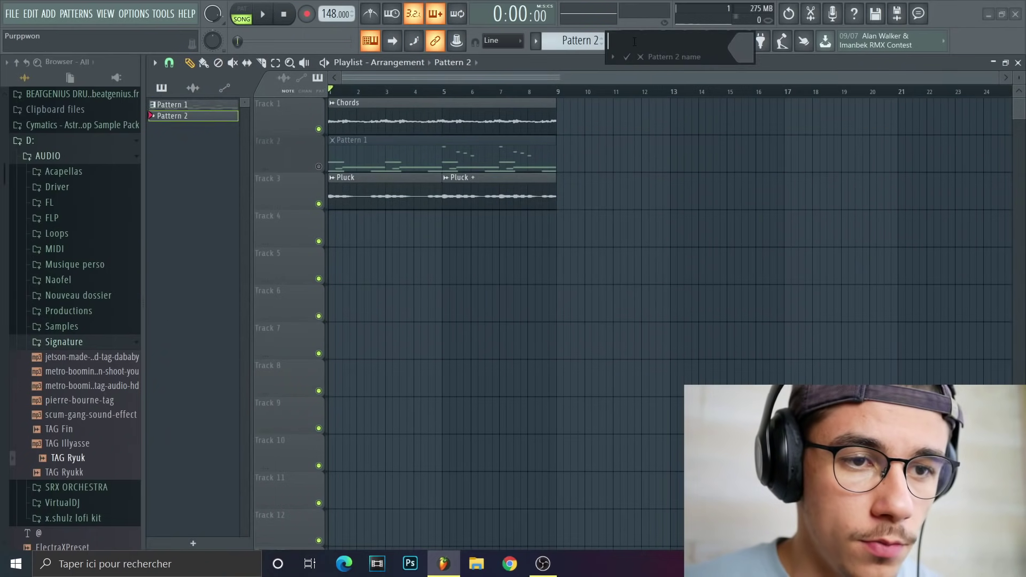
key(Return)
Add the Hi Hat [ Layered ] sample from the FM Drumkit [Ardist] Double Hit folder as a new channel.
click(53, 156)
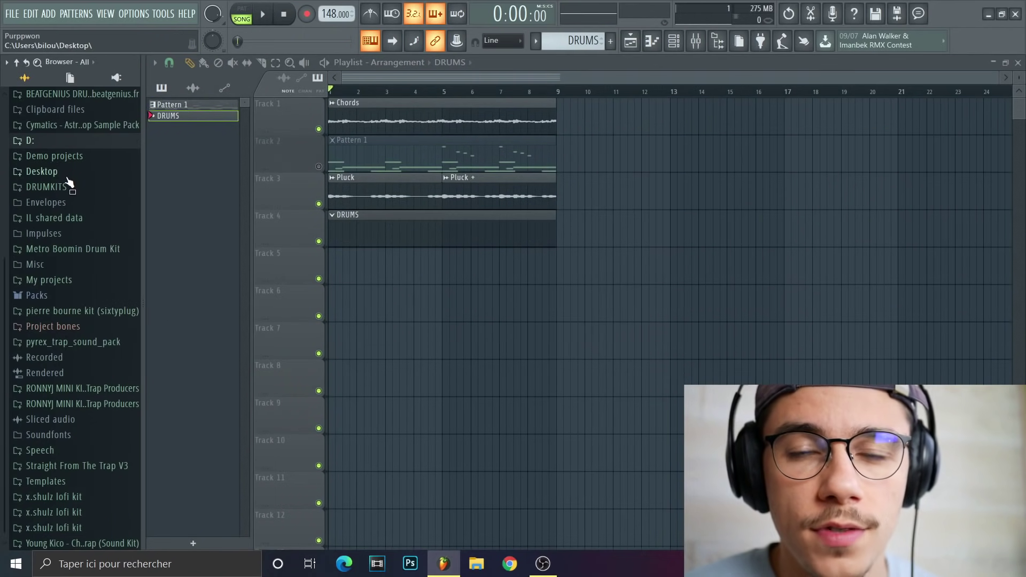
click(43, 142)
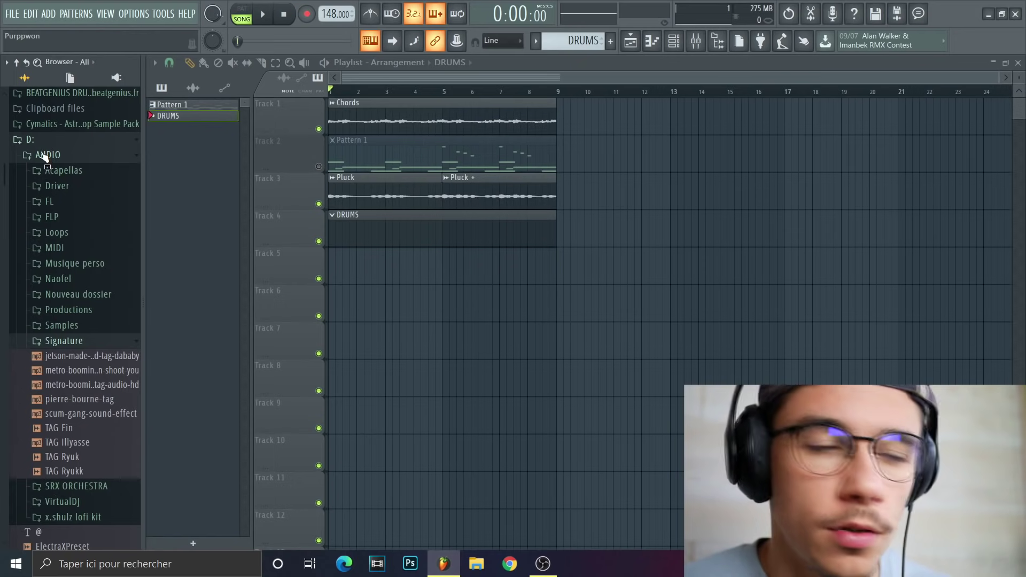
click(107, 358)
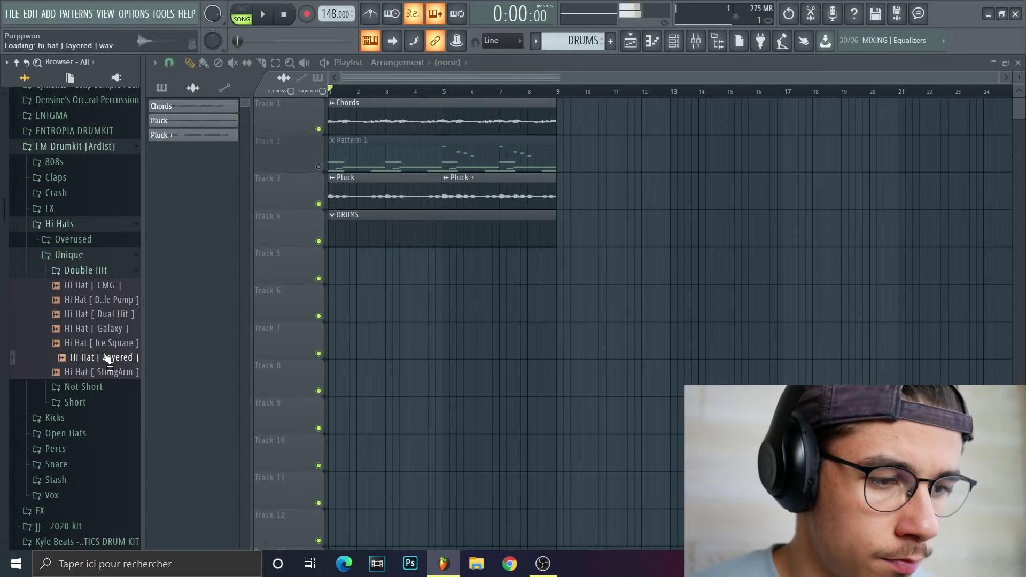
key(F6)
drag(80, 357, 345, 187)
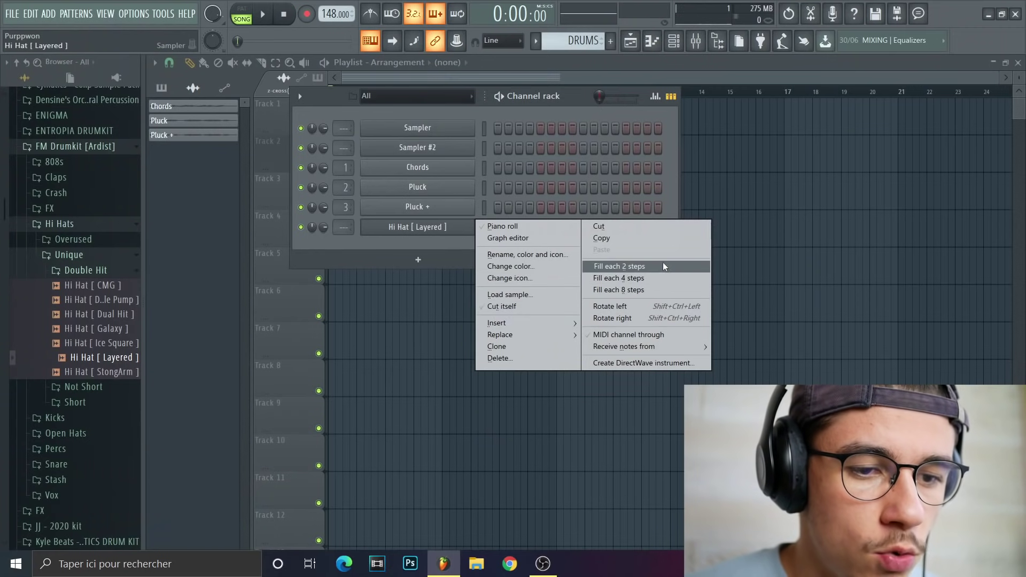
Fill the Hi Hat [ Layered ] channel every 2 steps, thin it to steps 1, 7 and 9, and open its piano roll.
click(620, 266)
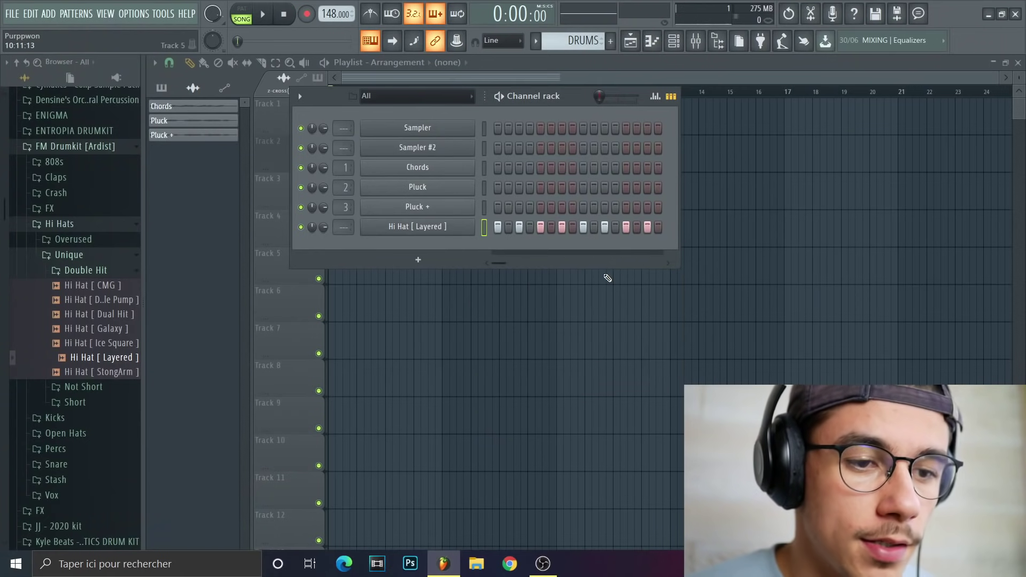
key(space)
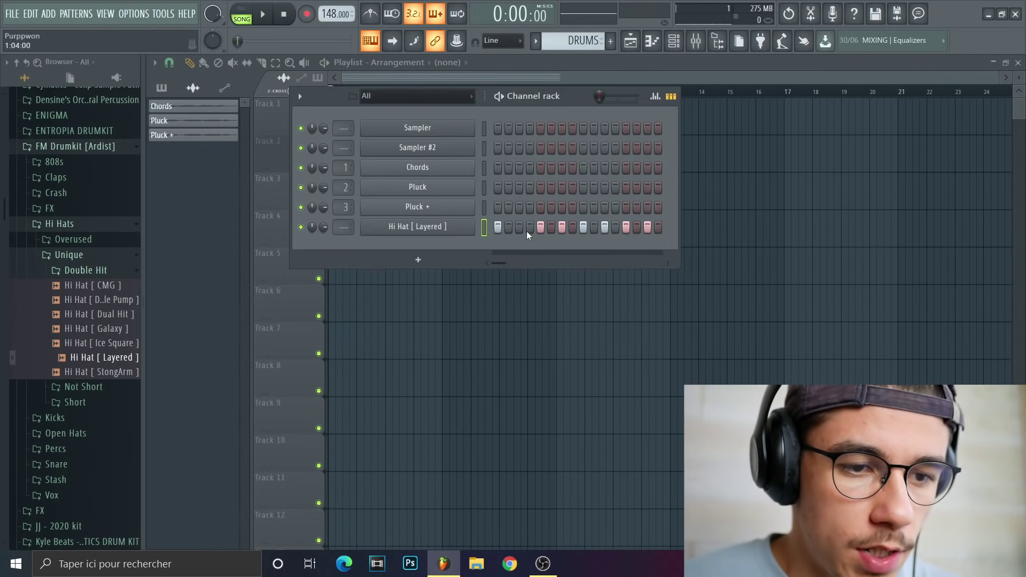
right_click(433, 231)
click(502, 226)
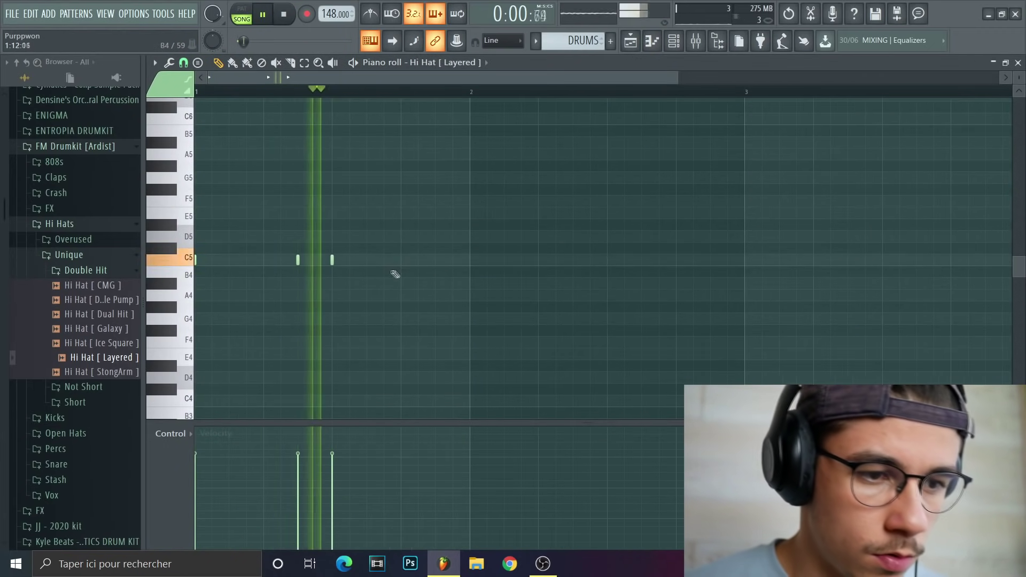
Create a four-note hi-hat roll on A4 at beat 4 of bar 1 and copy it into bar 2.
drag(402, 261, 426, 298)
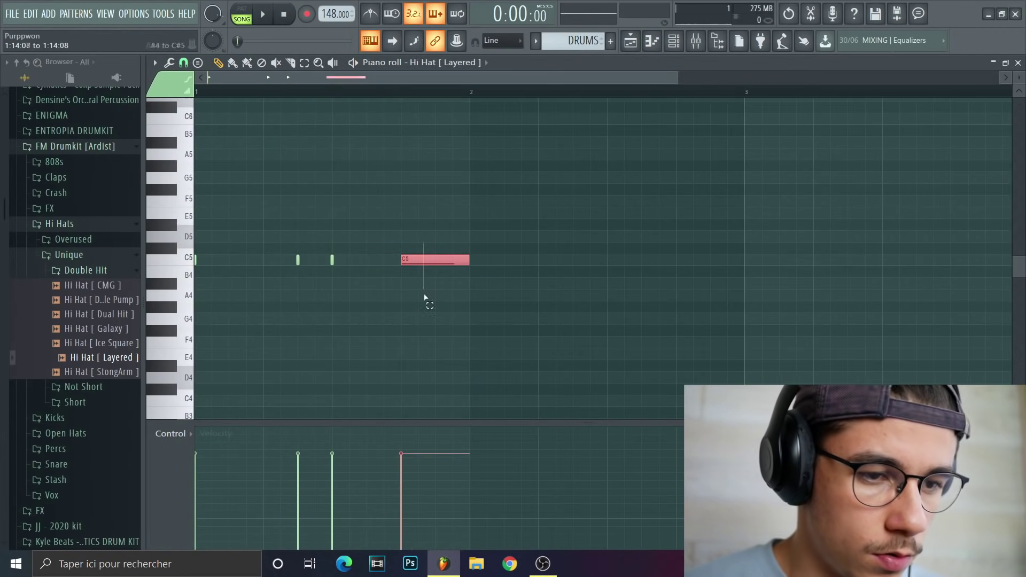
key(ctrl+u)
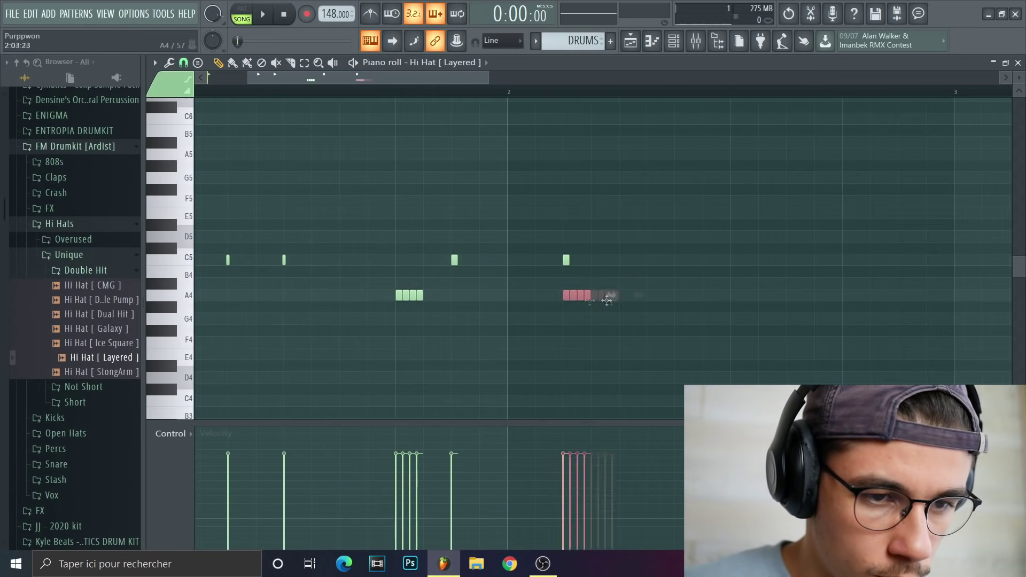
drag(568, 306, 624, 307)
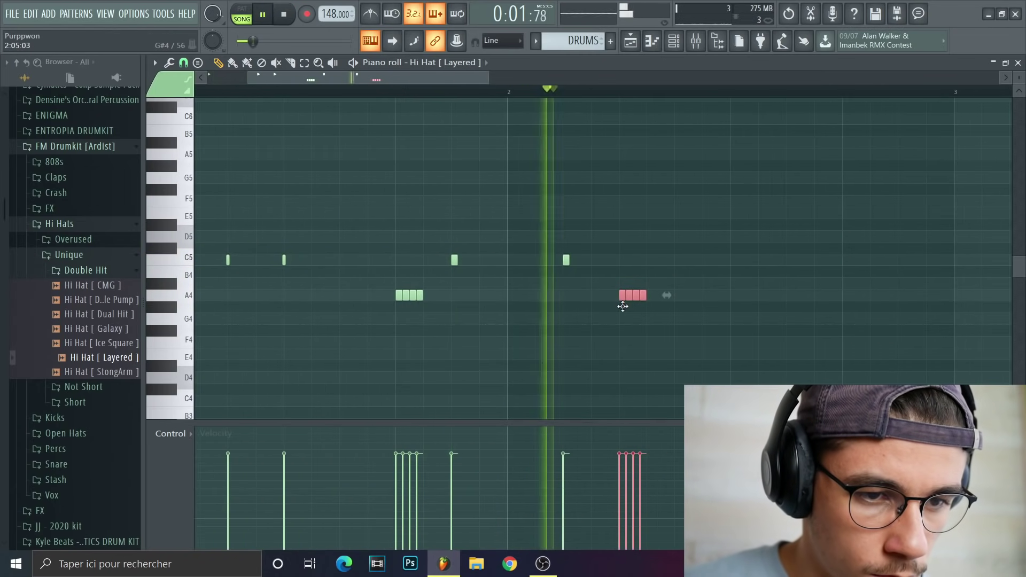
Duplicate the hi-hat roll once more within bar 2 and raise all the rolls to A#4.
key(space)
key(ctrl+b)
key(shift+Left)
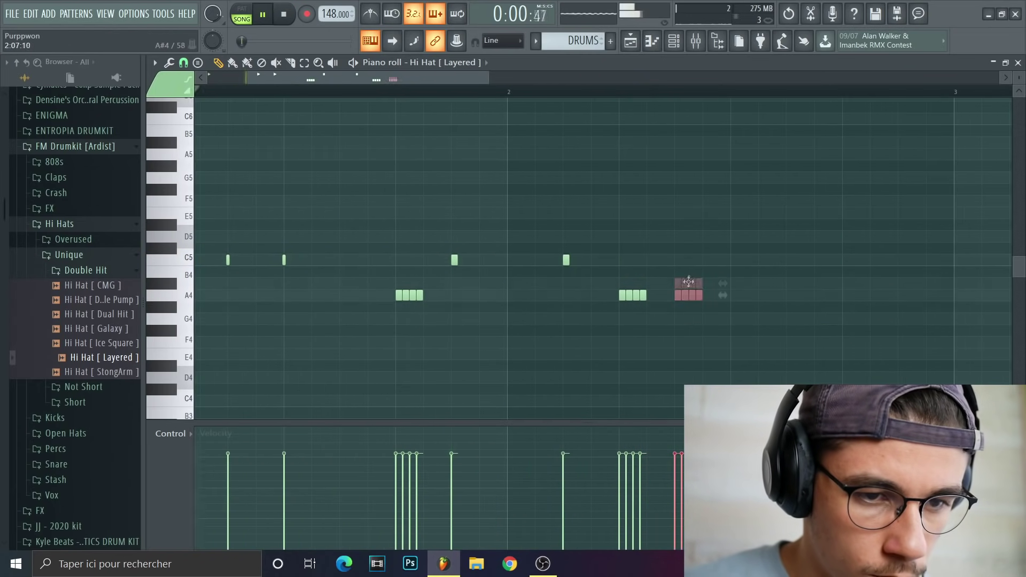
key(space)
key(ctrl+d)
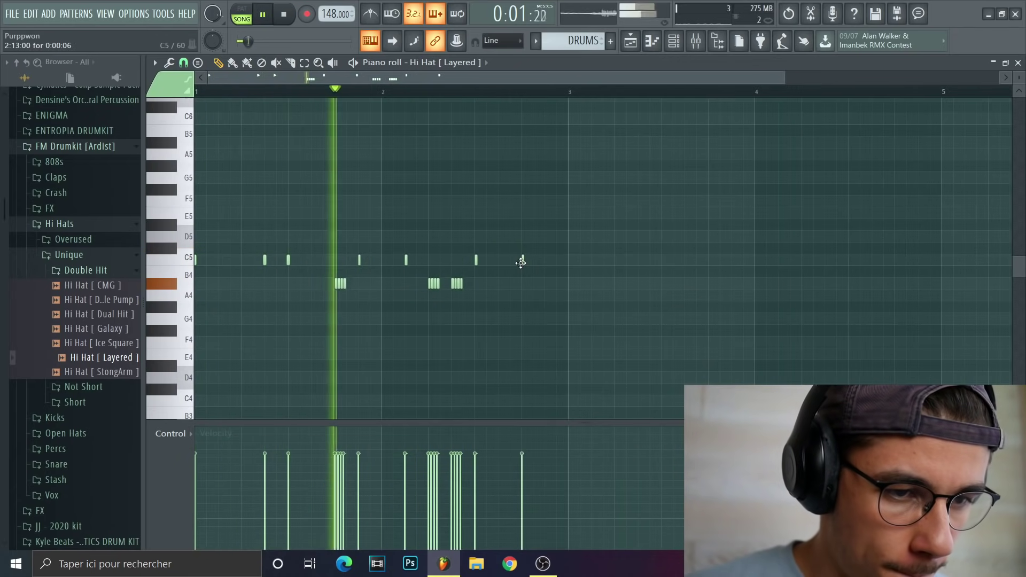
Lower the hi-hat hit on beat 4 of bar 2 to A4 and add a second A4 hit two steps after it.
drag(521, 262, 521, 296)
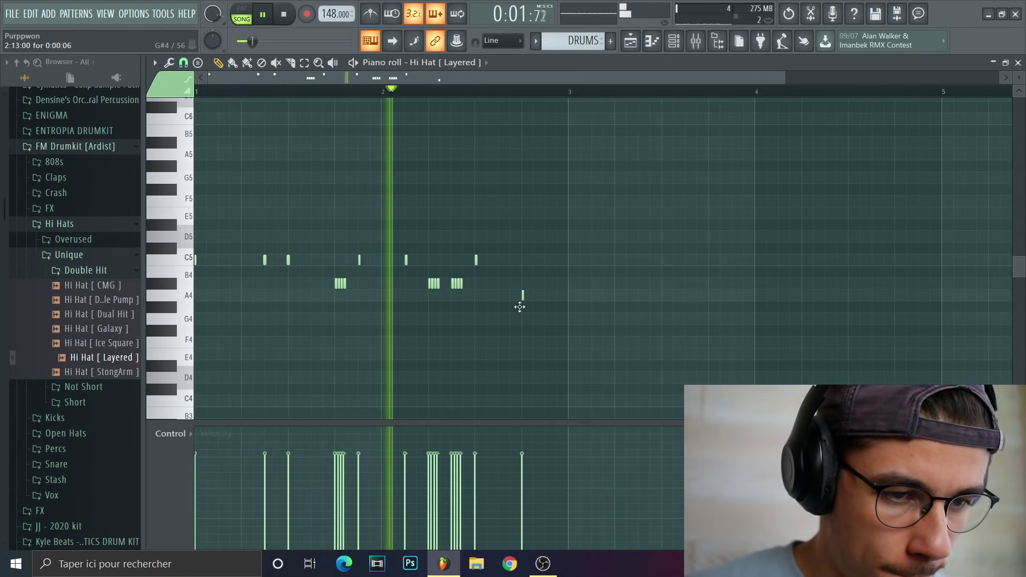
click(546, 295)
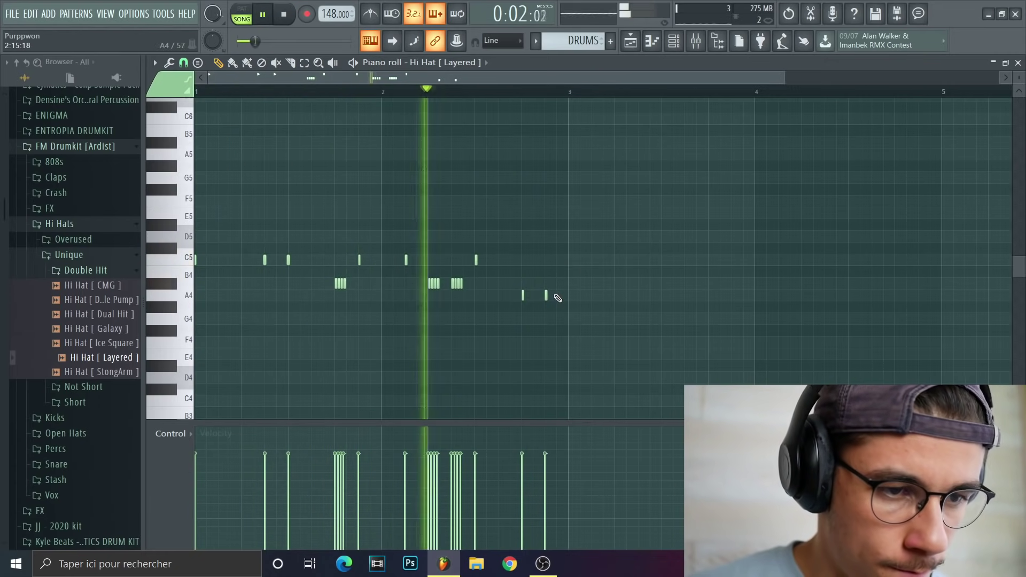
key(space)
Duplicate the whole two-bar hi-hat sequence until it fills eight bars.
key(ctrl+a)
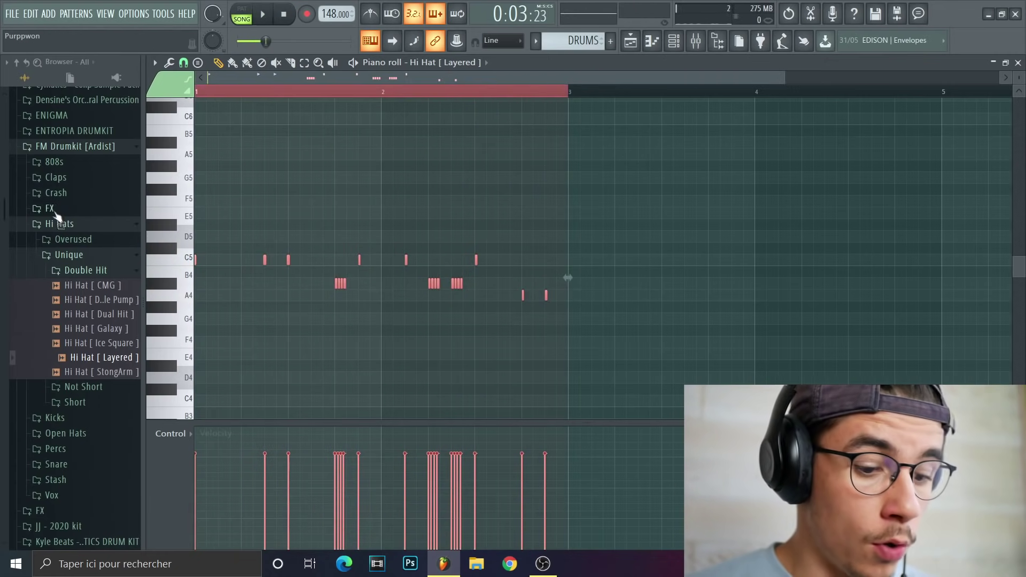
key(ctrl+b)
scroll(486, 291, down, 3)
key(ctrl+b)
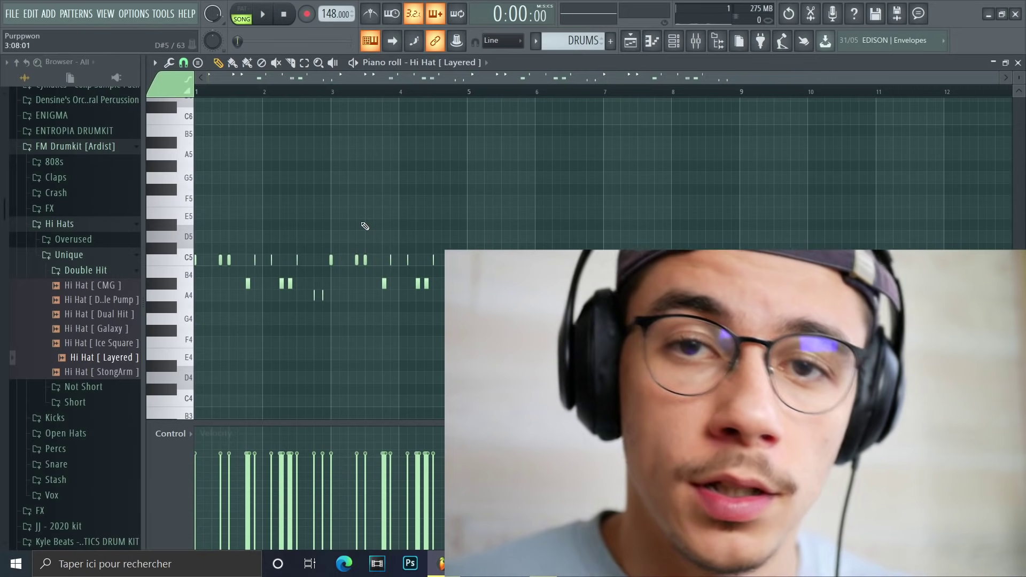
Add the Snare [ Fountain ] and Snare [ LeftOn ] samples as channels, each with a hit on step 9 of every bar.
click(677, 44)
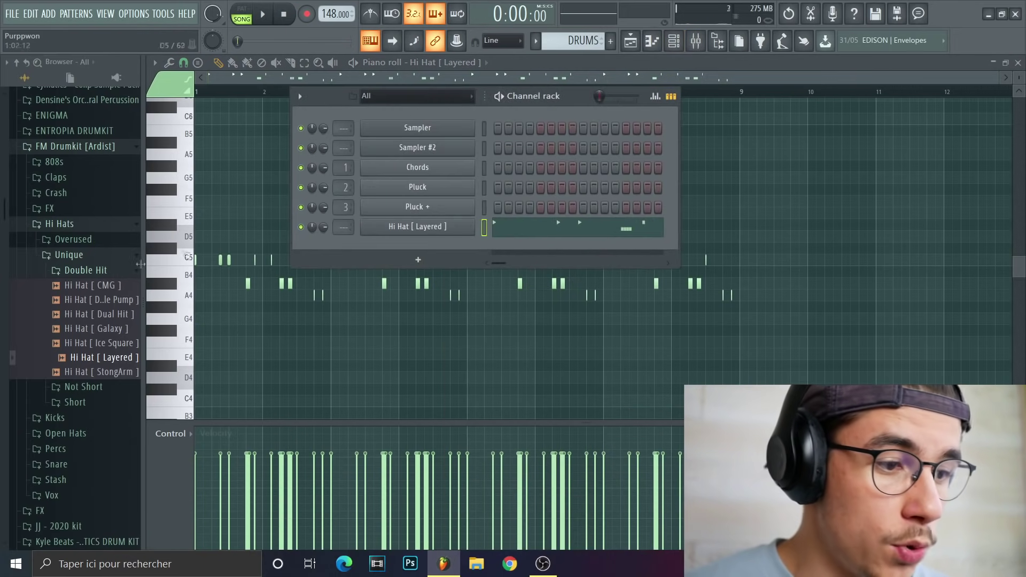
click(81, 412)
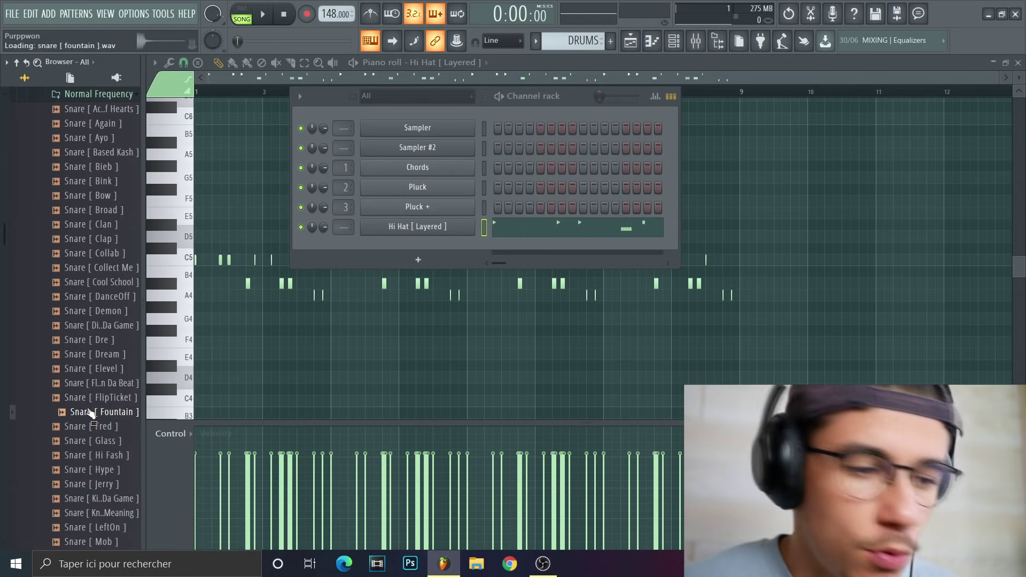
drag(91, 415, 406, 246)
scroll(80, 268, down, 7)
drag(81, 239, 422, 264)
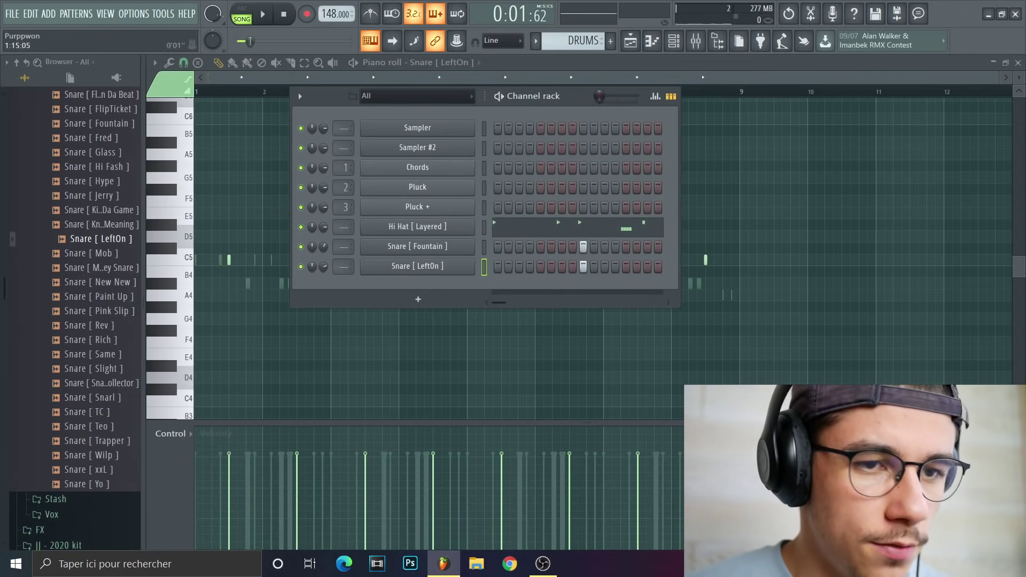
Play back the arrangement and compare the snare with and without the Snare [ LeftOn ] layer.
click(631, 41)
click(674, 41)
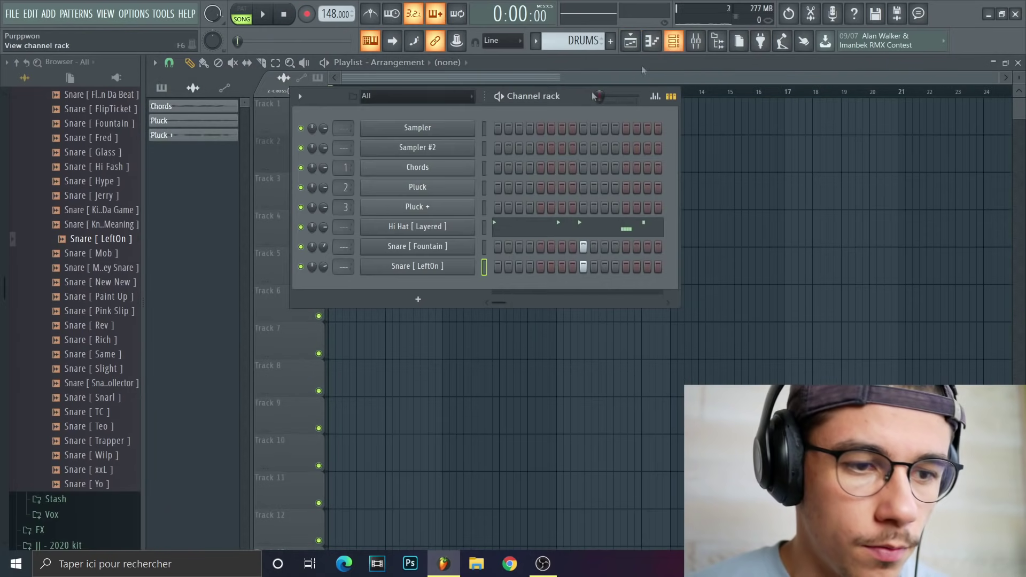
key(space)
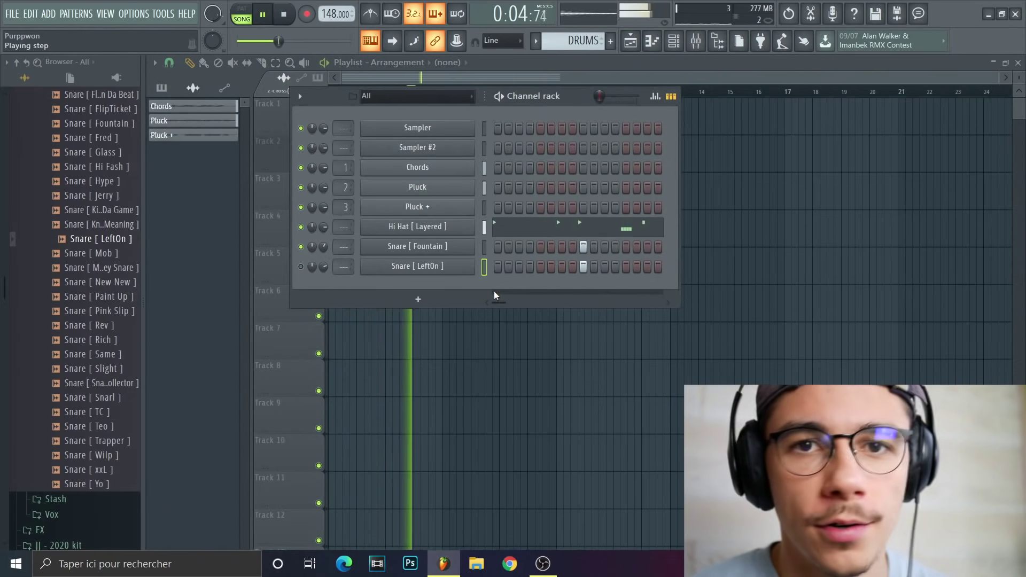
key(space)
key(space)
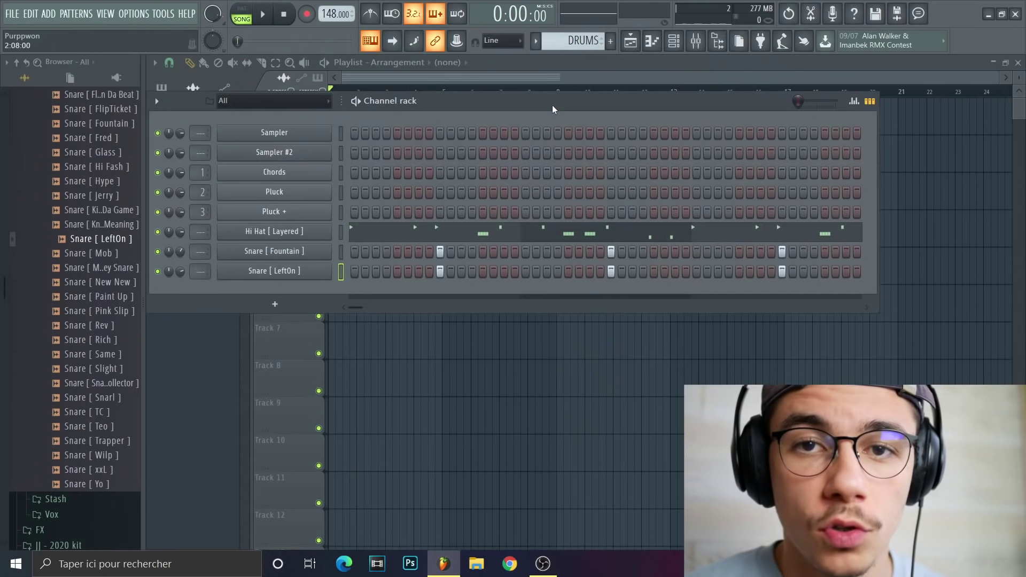
Add the Snare [ Rev ] sample with C5 hits on step 3 of bar 2, step 15 of bar 3 and step 3 of bar 4.
drag(553, 104, 576, 104)
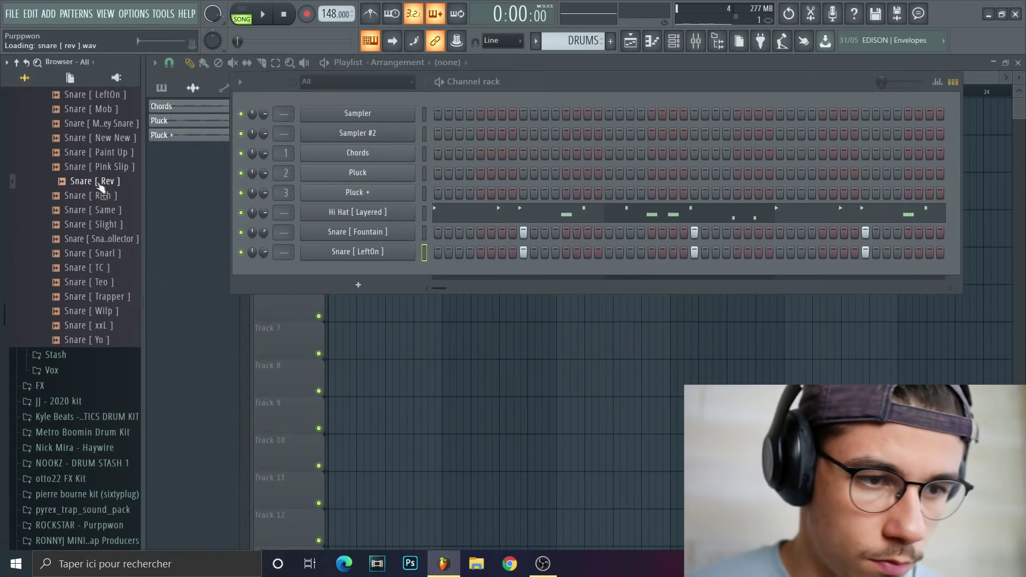
drag(101, 188, 348, 264)
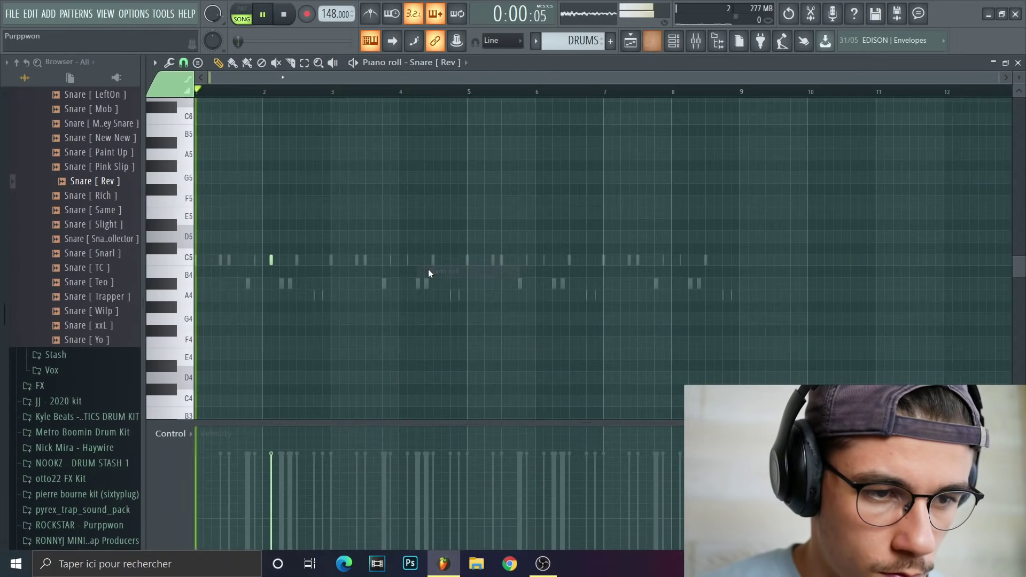
scroll(333, 274, up, 2)
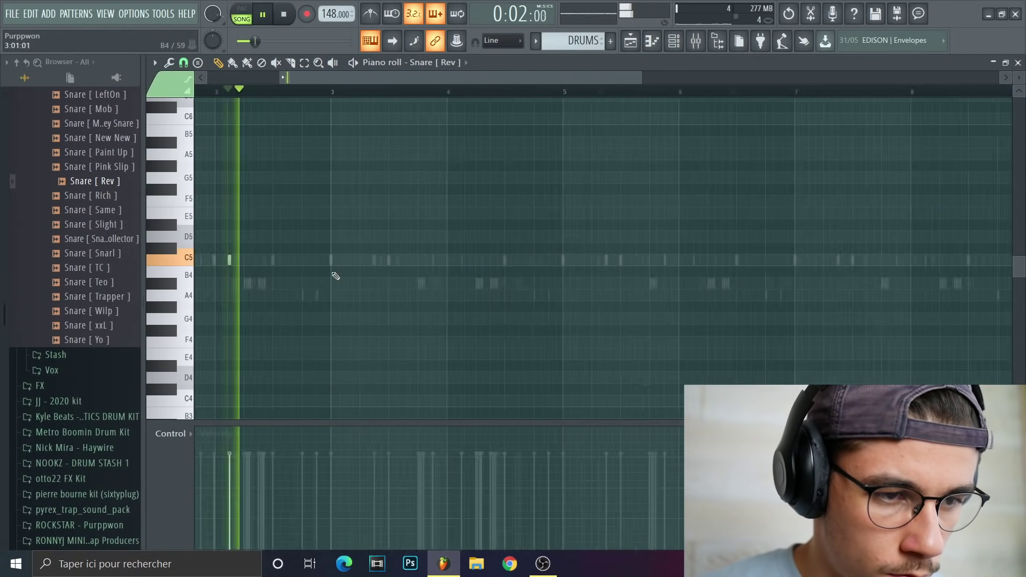
click(462, 260)
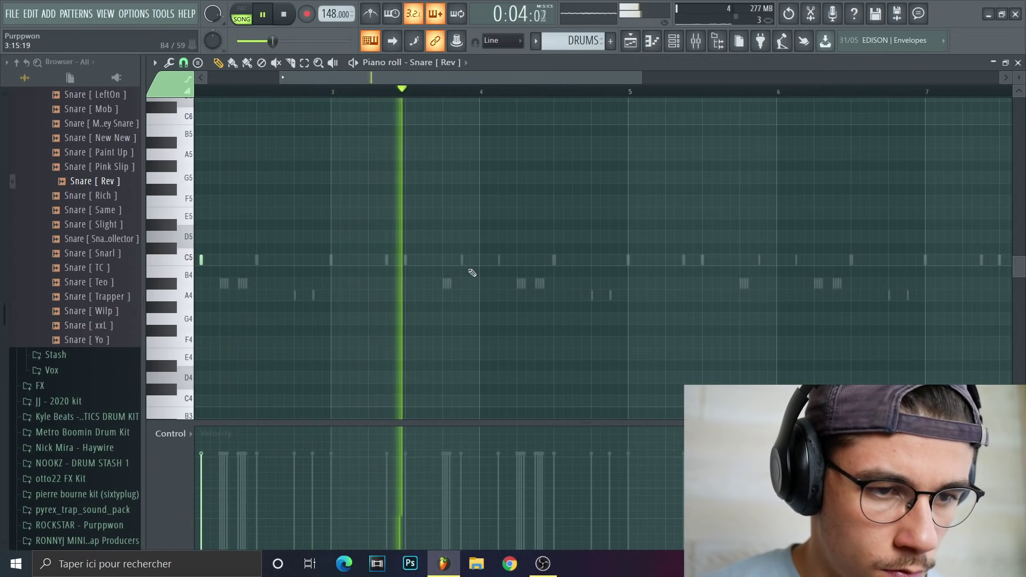
click(498, 261)
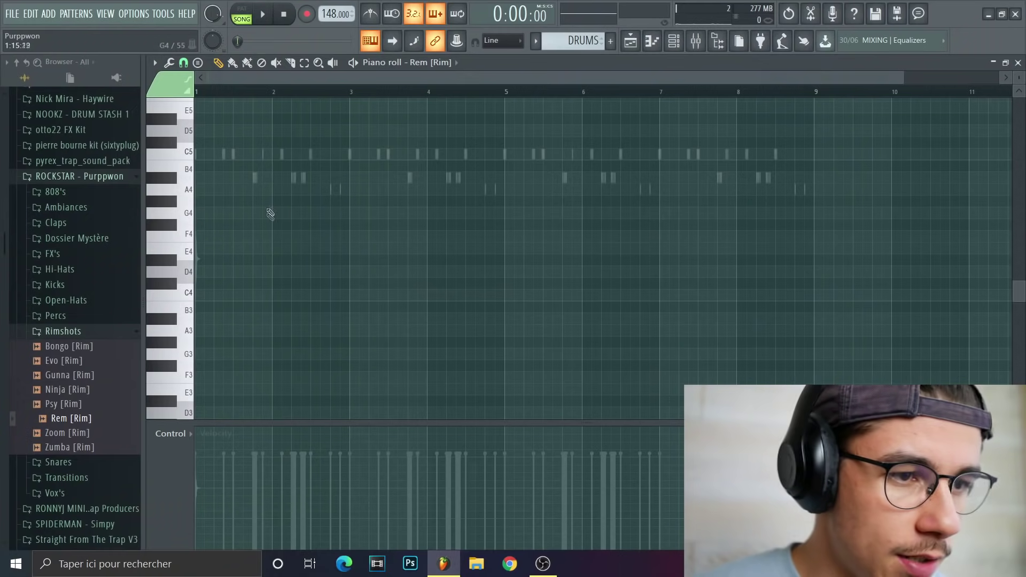
Try a Rem [Rim] rimshot part with pairs of C5 hits on steps 11 and 15 across the first bars.
scroll(249, 213, up, 2)
key(space)
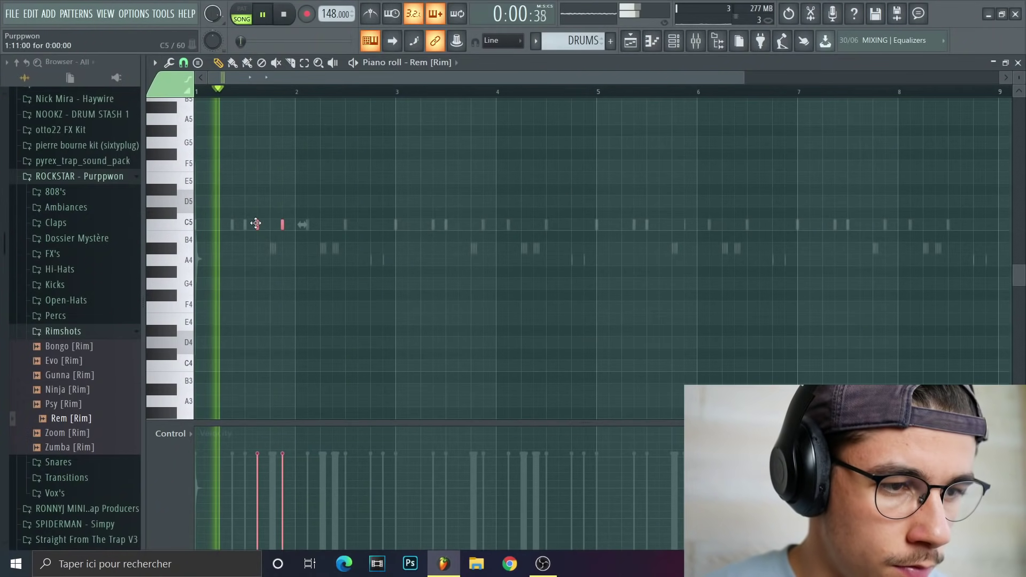
click(332, 224)
click(358, 225)
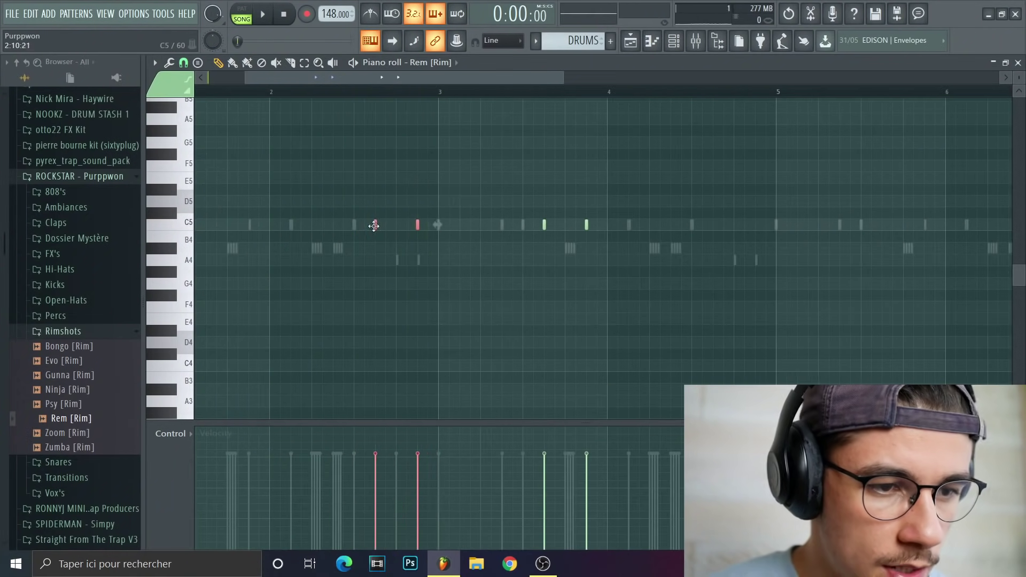
drag(373, 224, 411, 231)
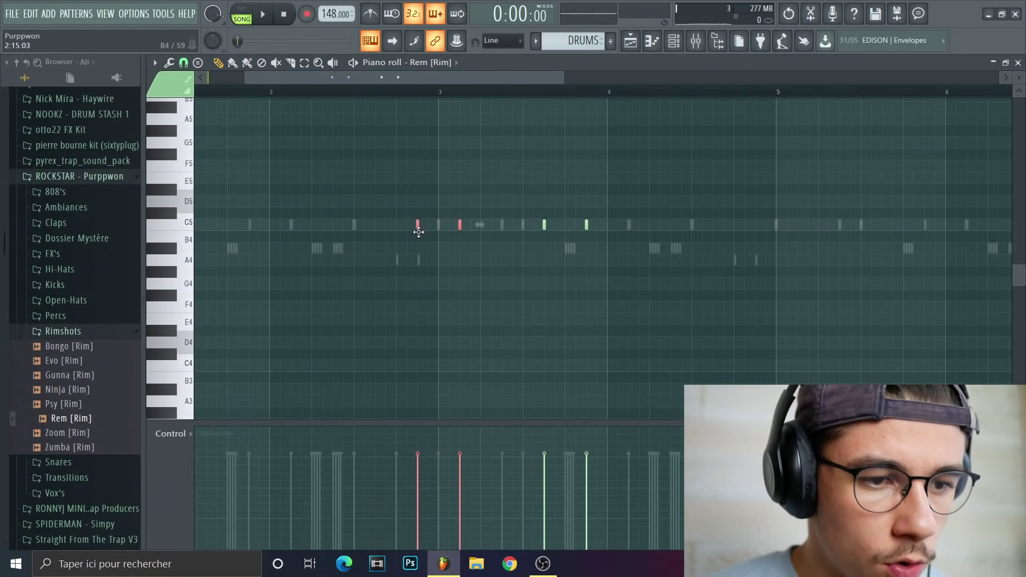
drag(404, 229, 381, 224)
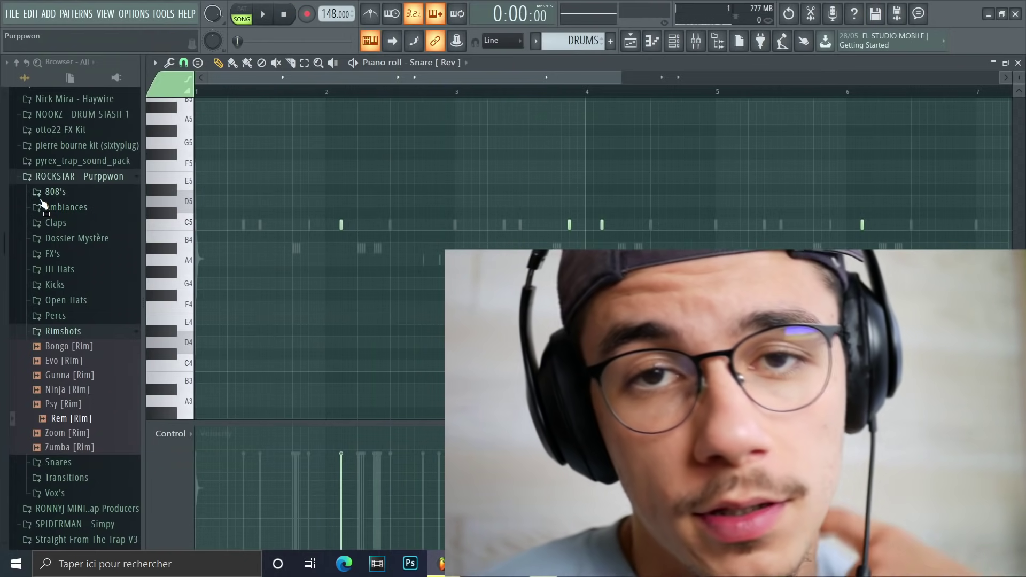
Add the Open Hat [ Maaly ] sample as a channel with hits on step 5 of bars 1 and 3.
click(70, 181)
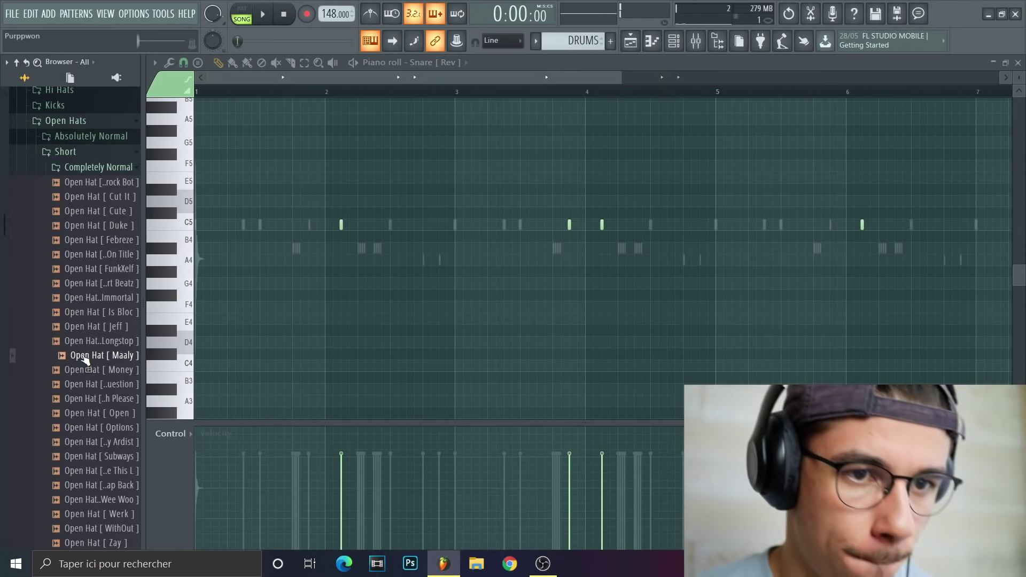
key(F6)
drag(104, 359, 479, 290)
click(481, 292)
key(space)
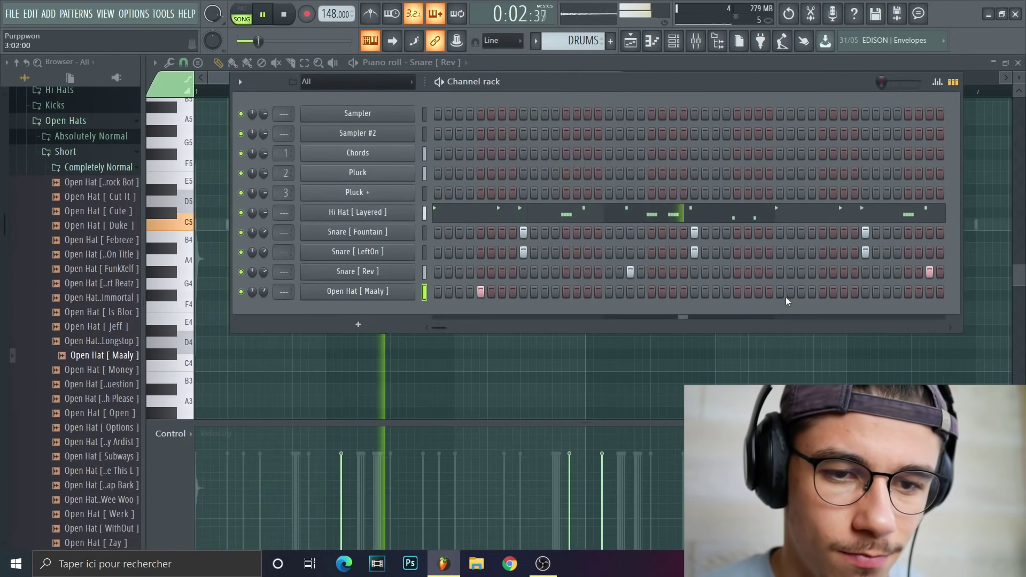
click(822, 292)
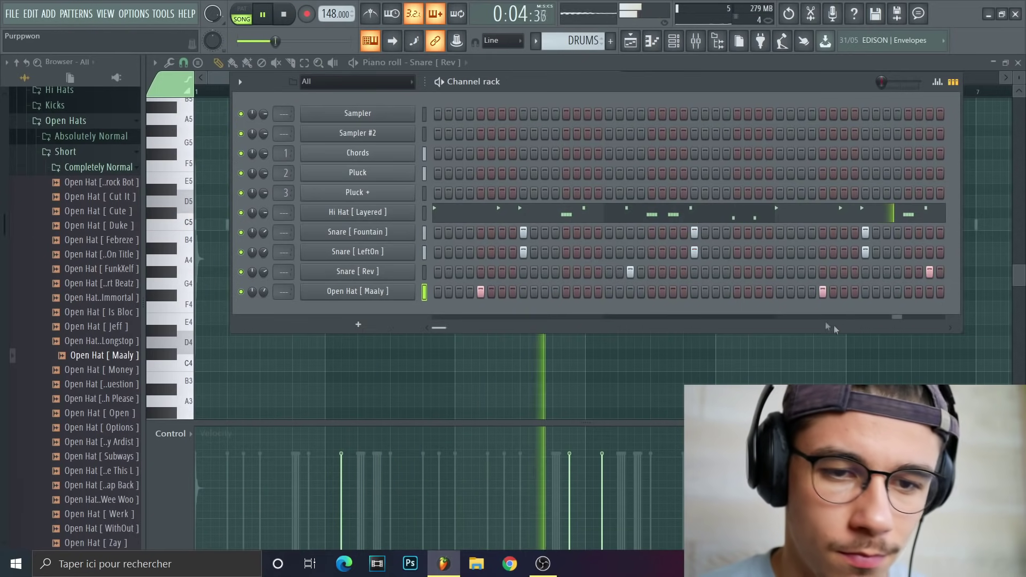